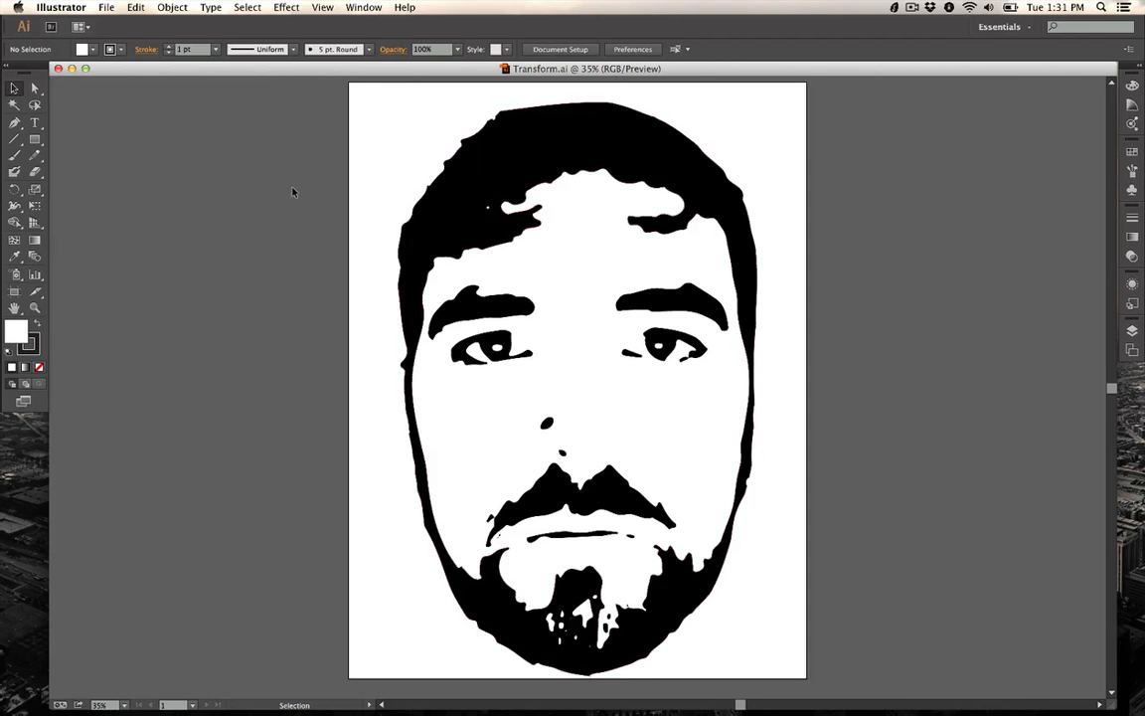
Step: Create a new document named Transform Face
{"action": "left_click", "coordinate": [105, 8]}
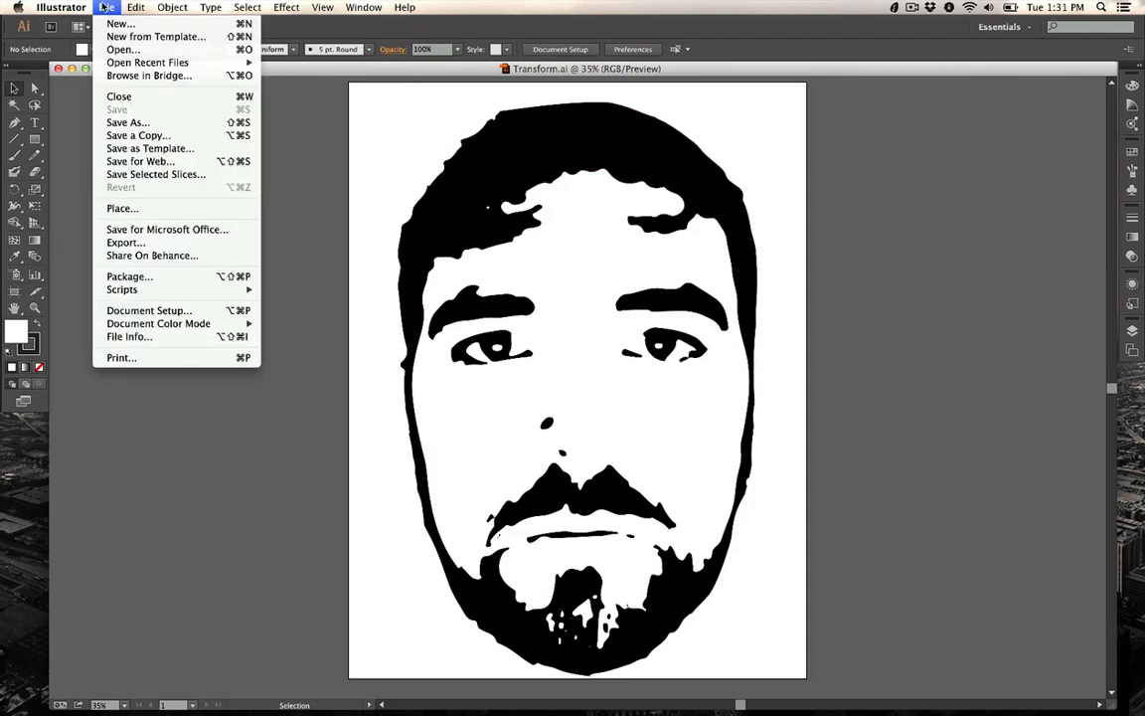
{"action": "left_click", "coordinate": [105, 8]}
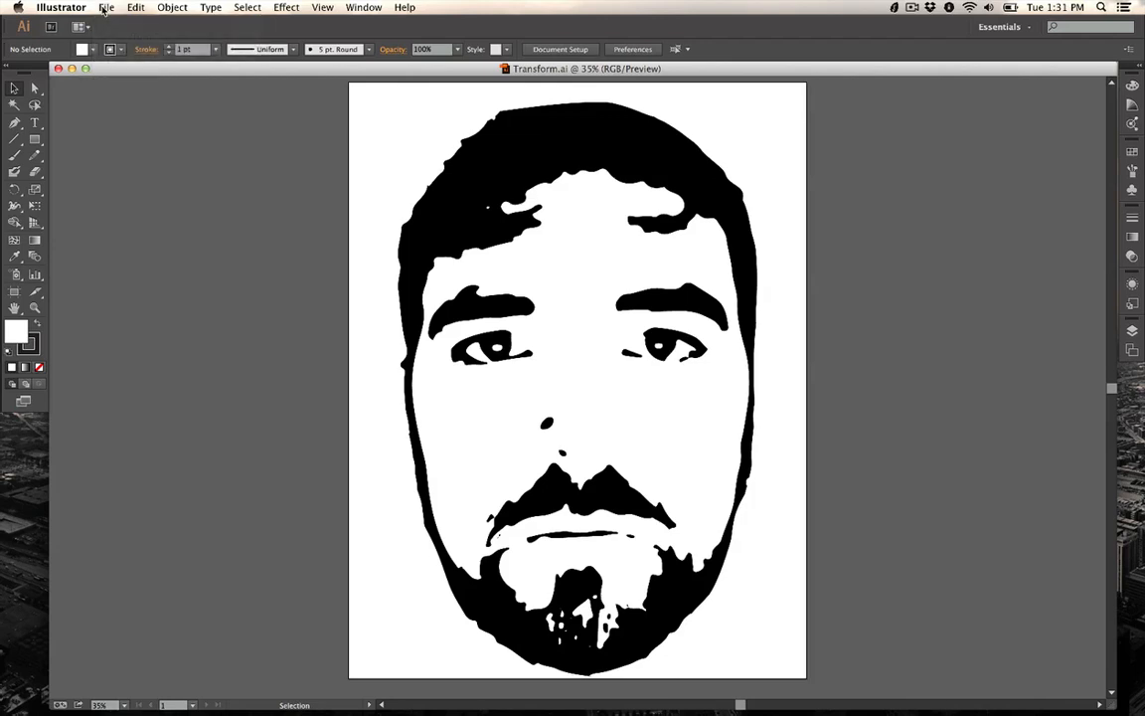
{"action": "left_click", "coordinate": [106, 8]}
{"action": "left_click", "coordinate": [115, 24]}
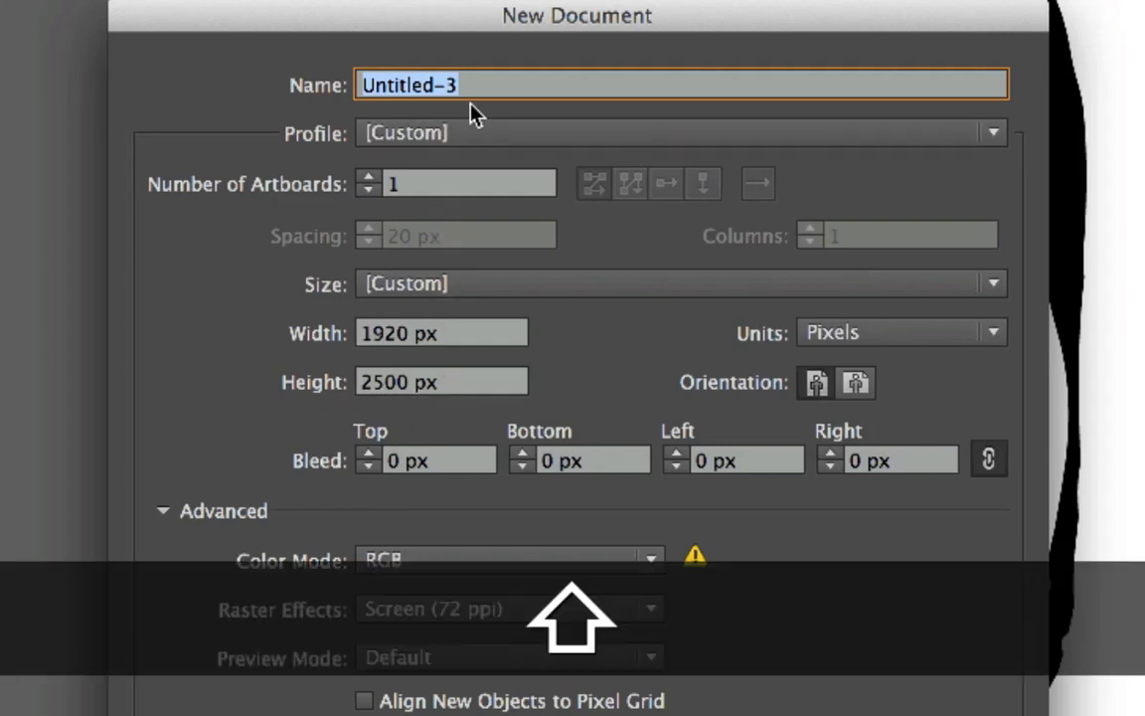
{"action": "type", "text": "Transf"}
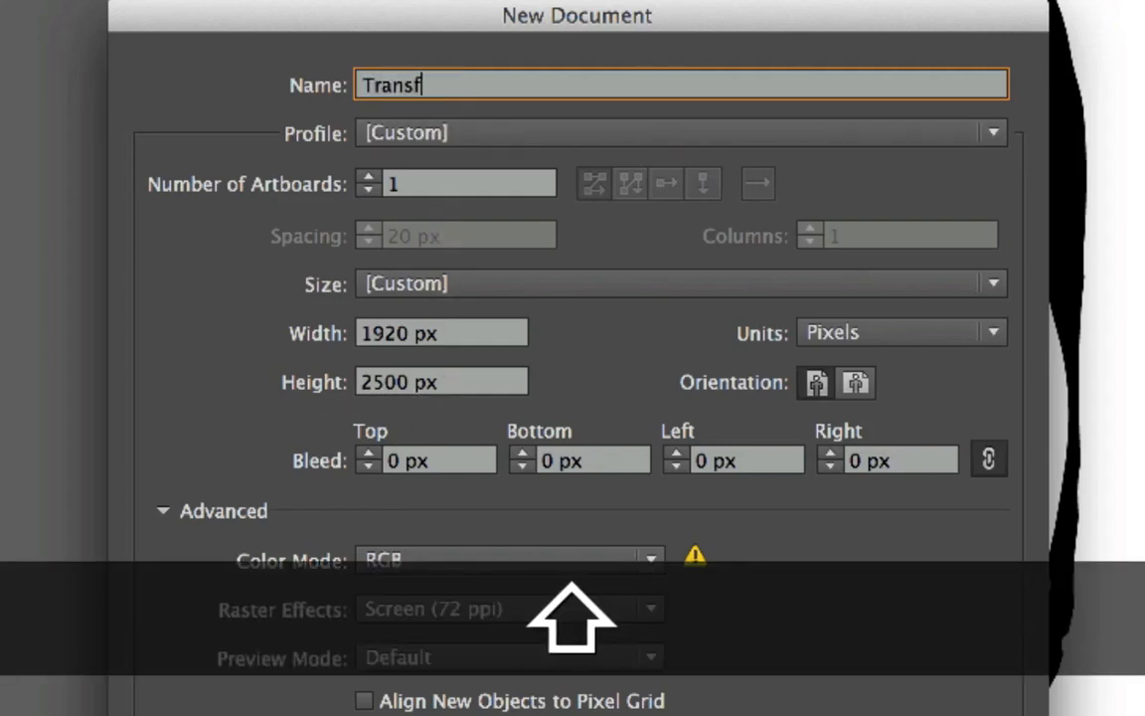
{"action": "type", "text": "orm Face"}
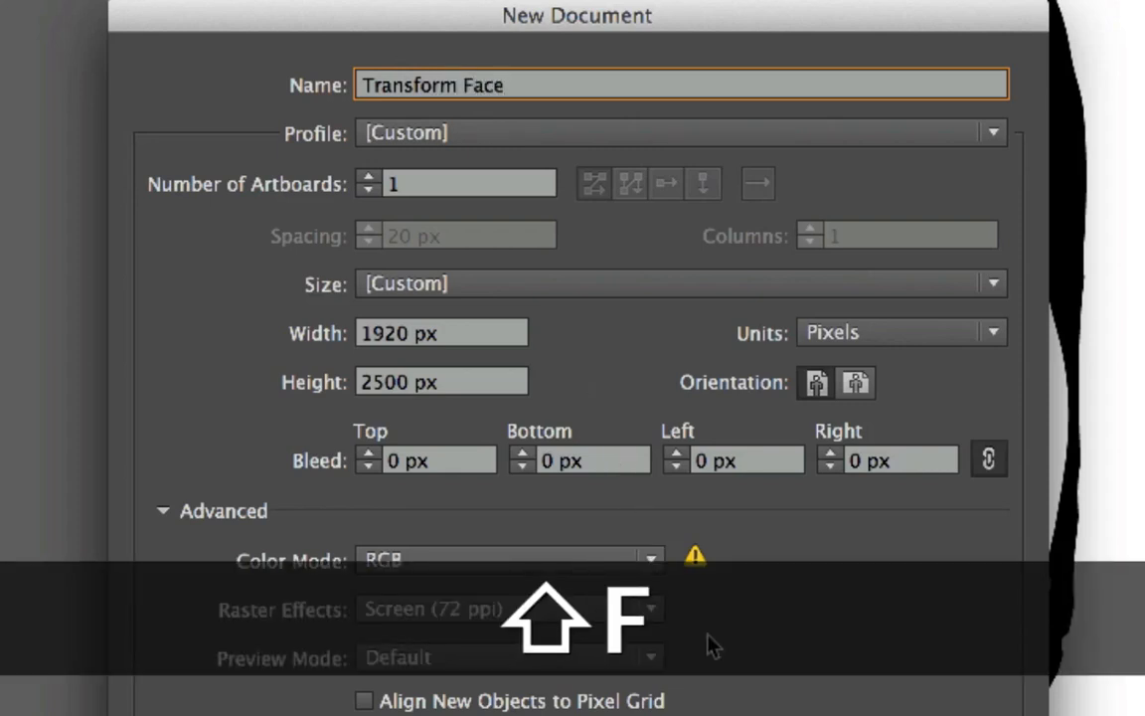
{"action": "left_click", "coordinate": [164, 510]}
{"action": "left_click", "coordinate": [164, 511]}
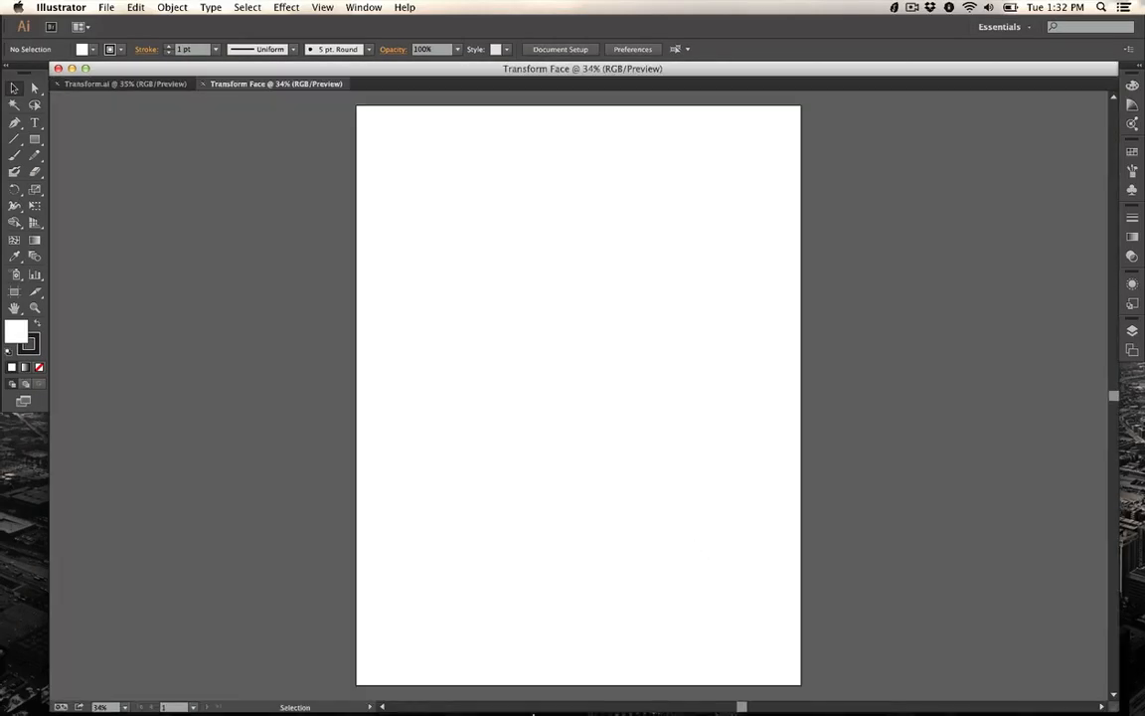
Step: Place the Face.jpg photo from the TransformOLD folder onto the artboard
{"action": "mouse_move", "coordinate": [541, 696]}
{"action": "left_click", "coordinate": [695, 687]}
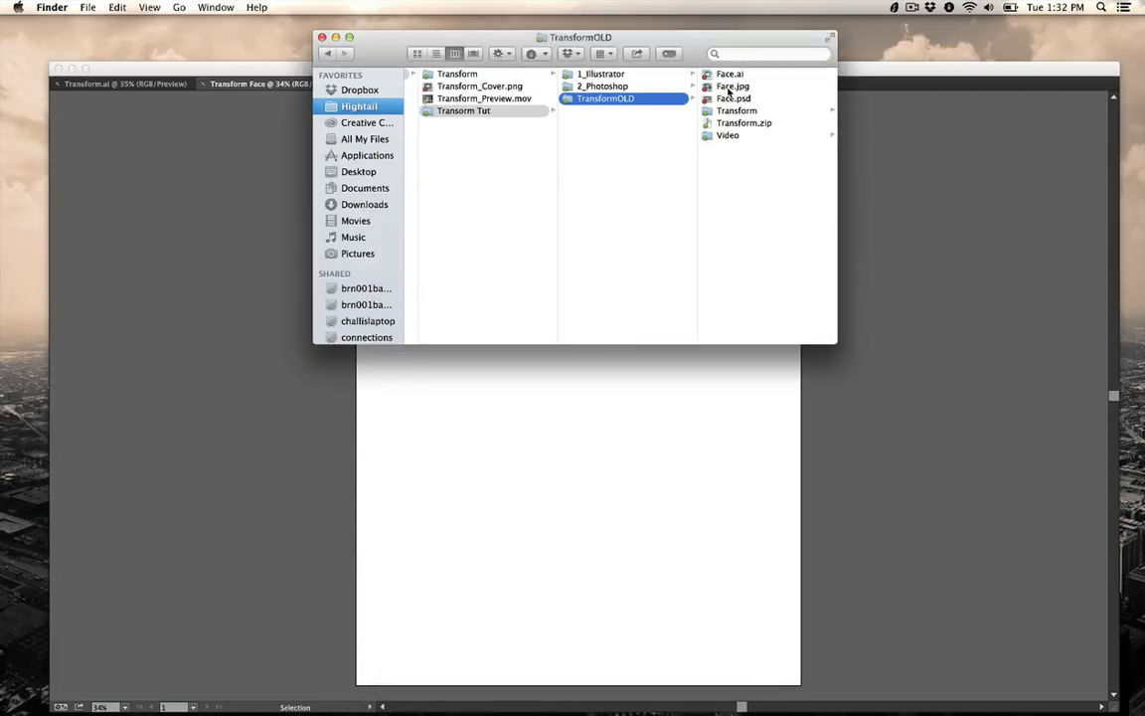
{"action": "left_click_drag", "start_coordinate": [732, 86], "coordinate": [610, 404]}
{"action": "left_click", "coordinate": [506, 437]}
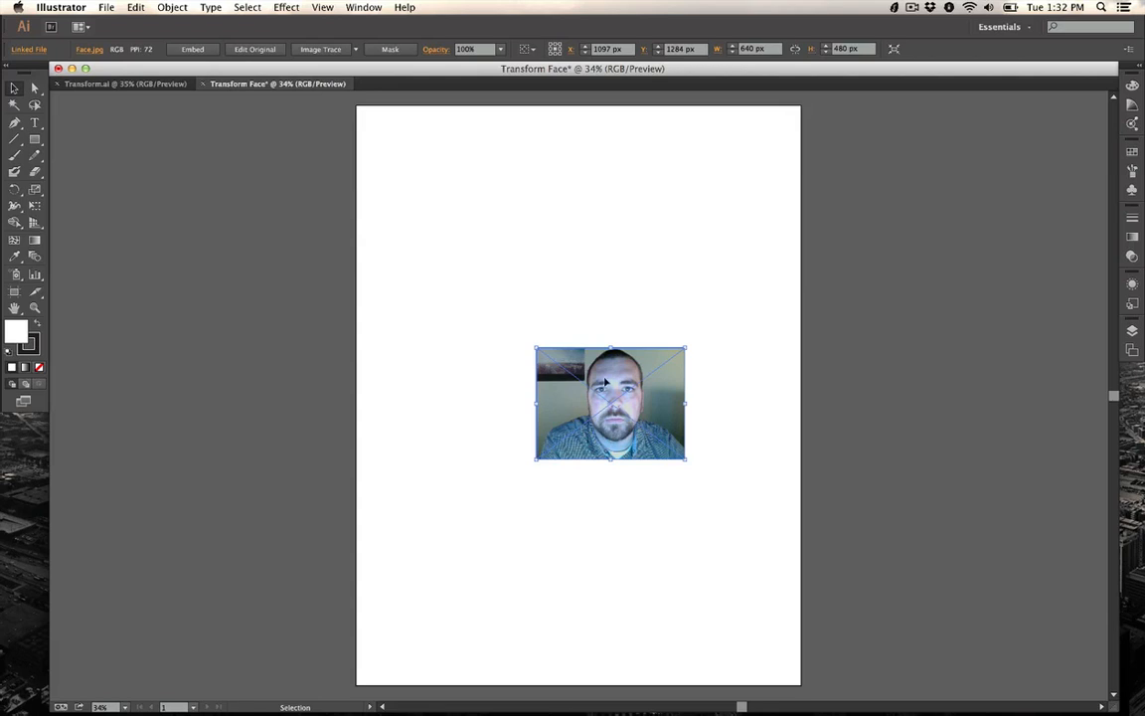
Step: Move the placed photo toward the upper left of the artboard
{"action": "left_click_drag", "start_coordinate": [605, 383], "coordinate": [532, 260]}
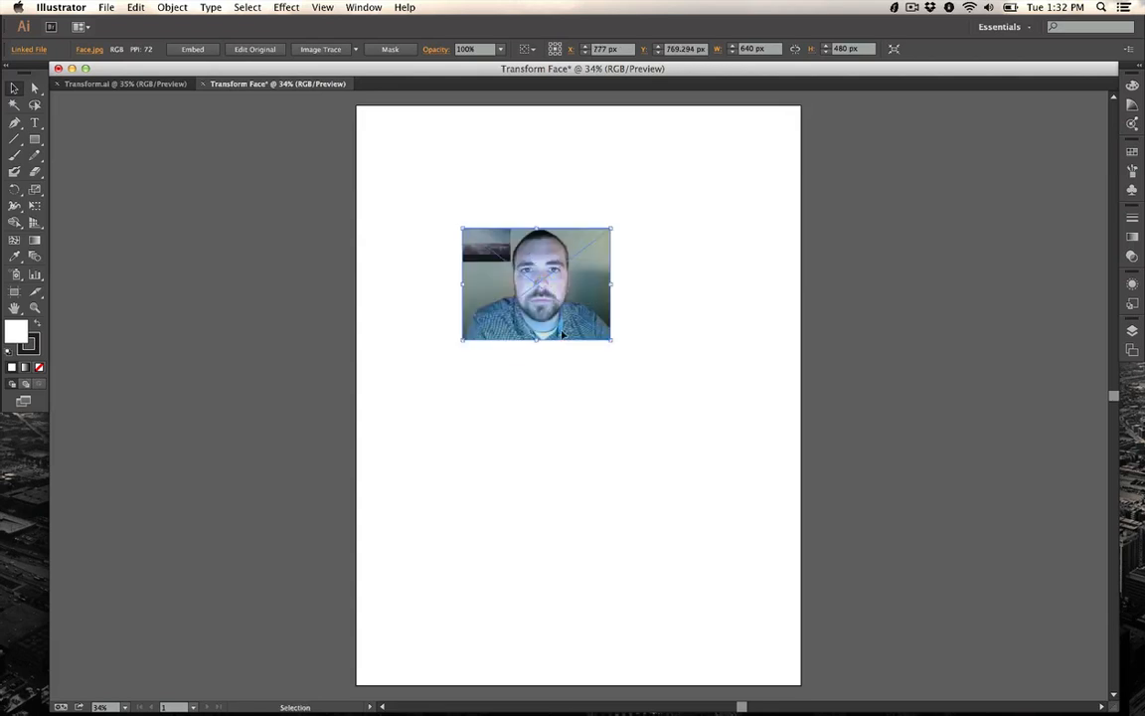
{"action": "key", "text": "super+equal"}
{"action": "key", "text": "super+equal"}
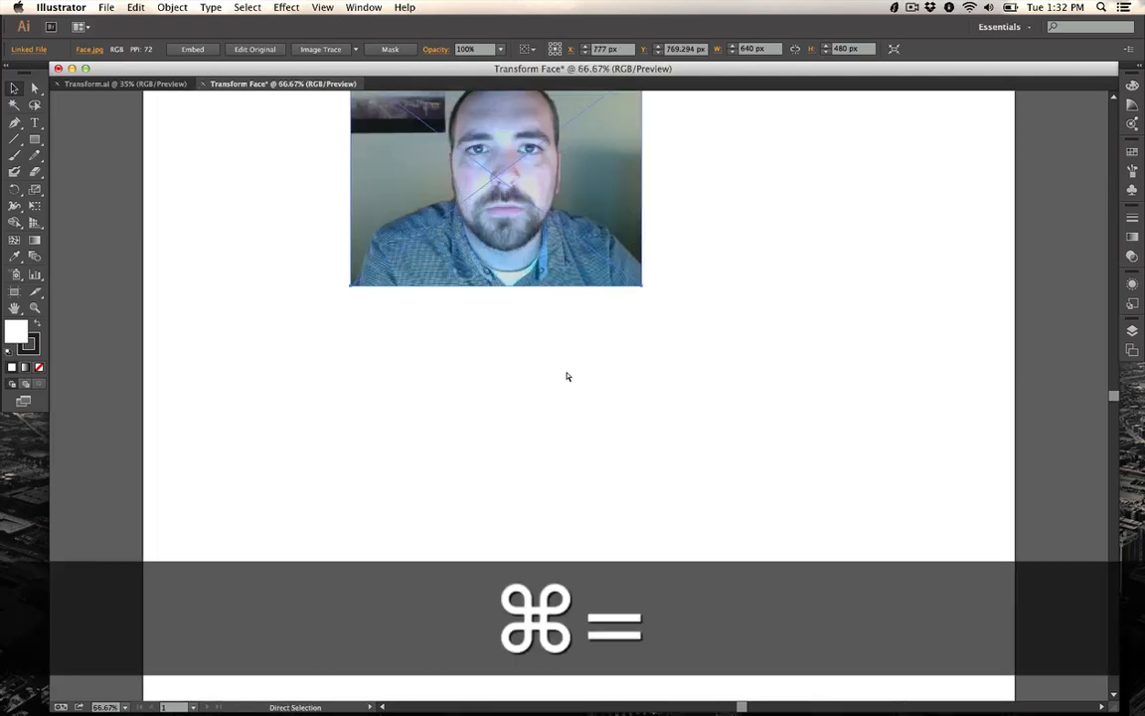
{"action": "key", "text": "super+equal"}
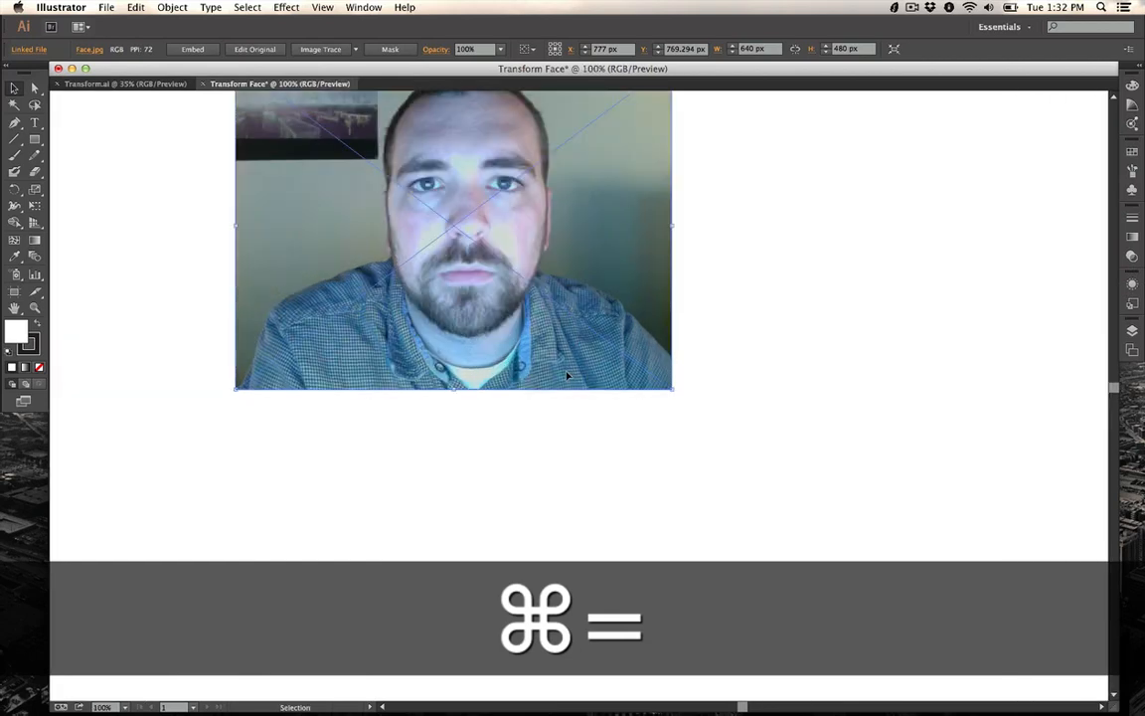
{"action": "scroll", "coordinate": [567, 375], "scroll_direction": "up", "scroll_amount": 4}
{"action": "scroll", "coordinate": [568, 375], "scroll_direction": "left", "scroll_amount": 2}
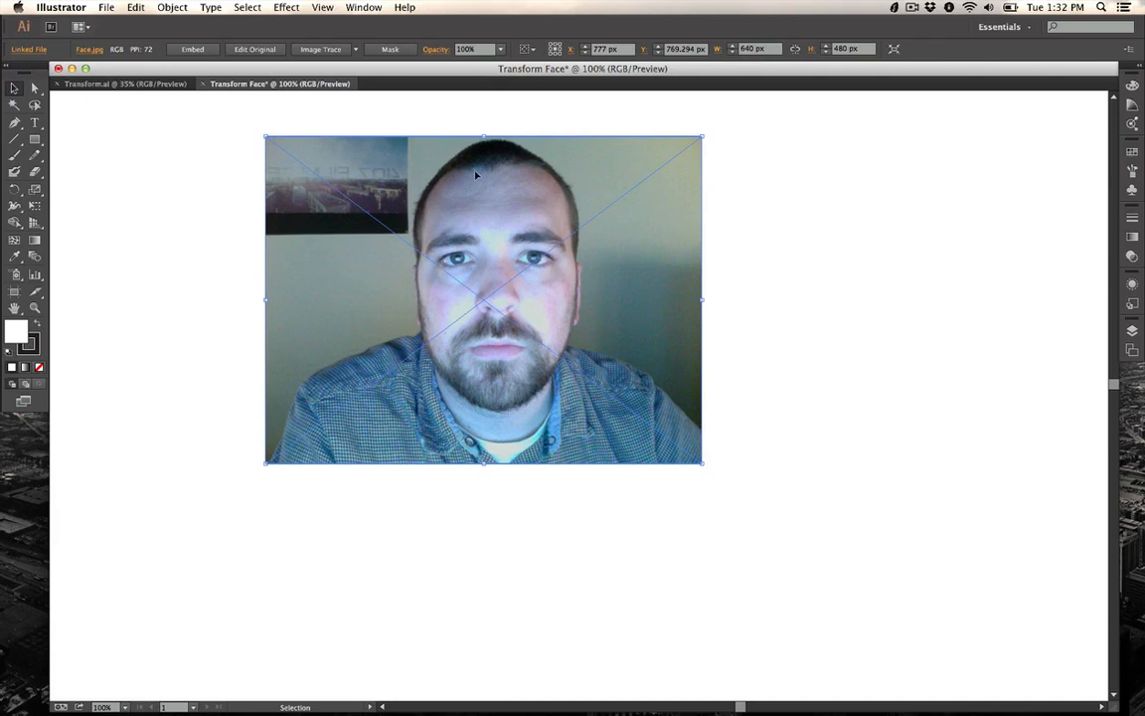
Step: Apply Image Trace to the photo and open the Image Trace panel with its Advanced options expanded
{"action": "left_click", "coordinate": [325, 52]}
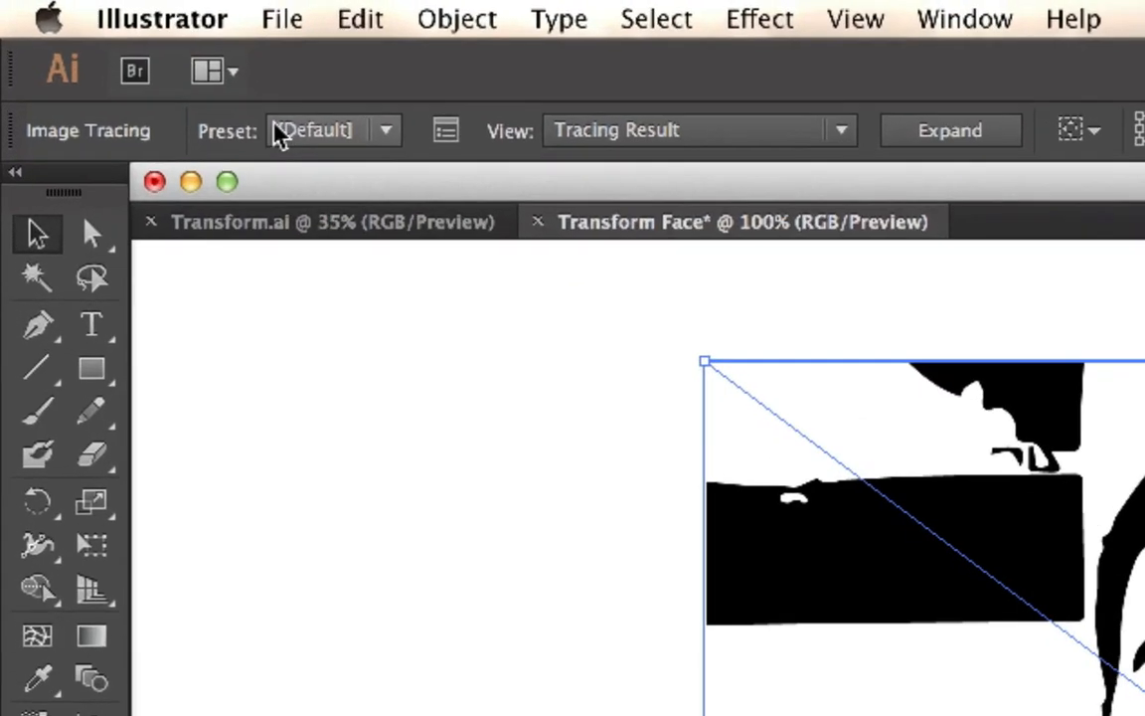
{"action": "left_click", "coordinate": [460, 137]}
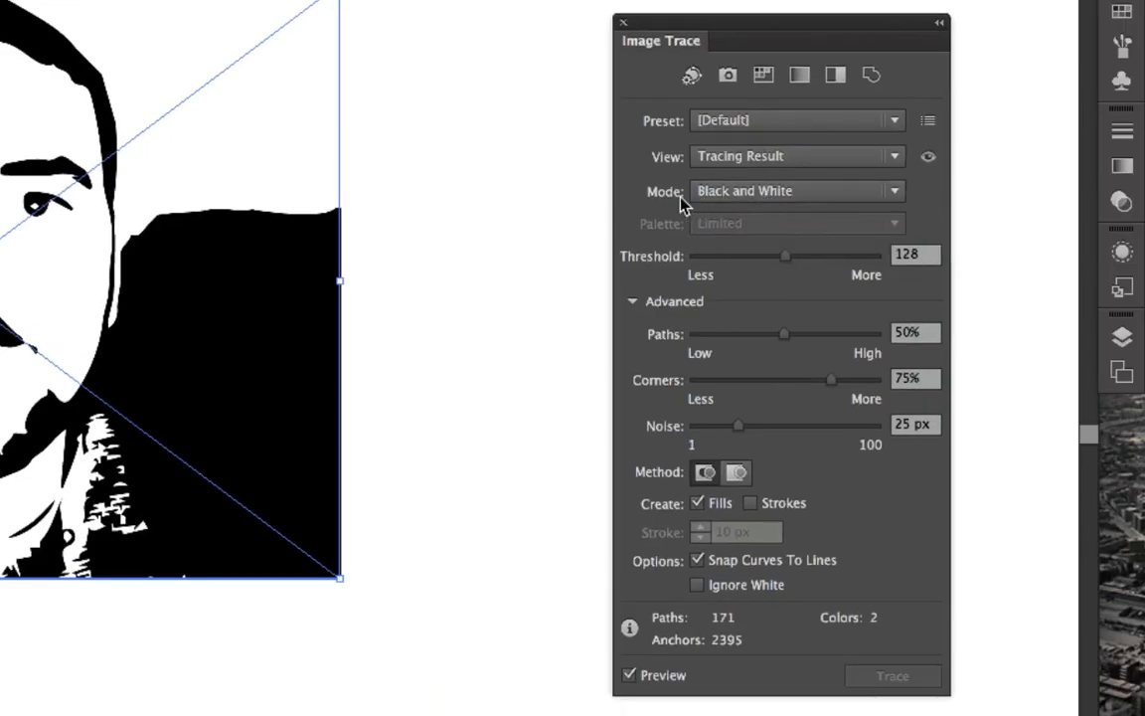
{"action": "left_click", "coordinate": [632, 301]}
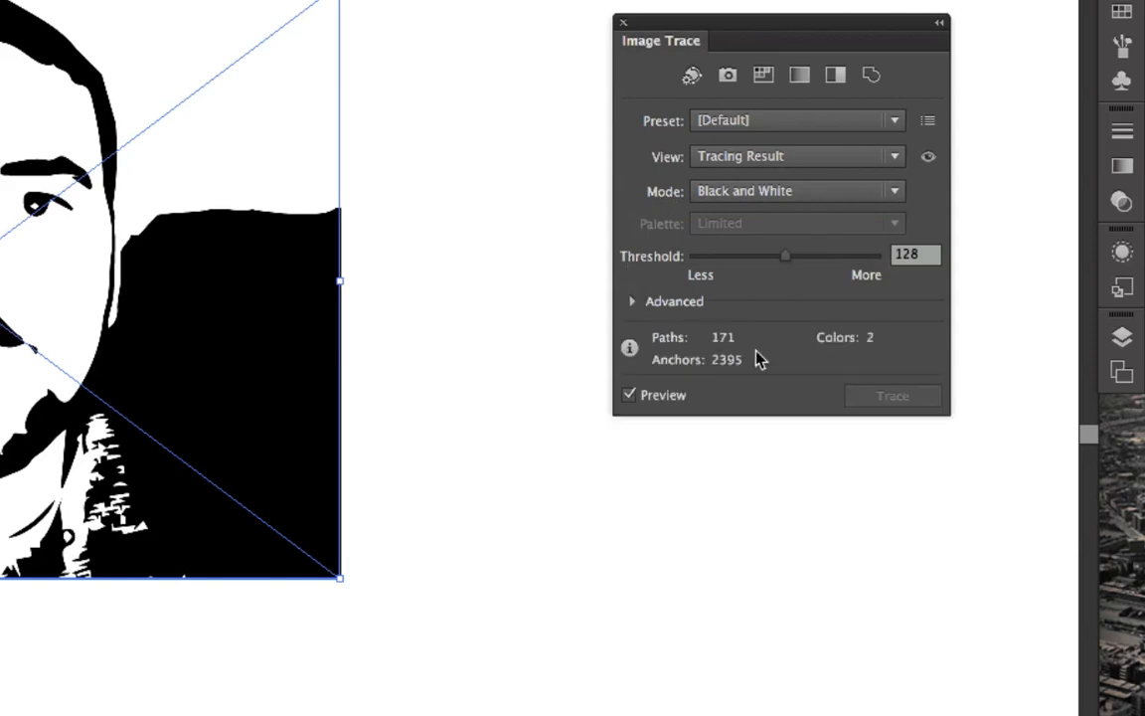
{"action": "left_click", "coordinate": [632, 304]}
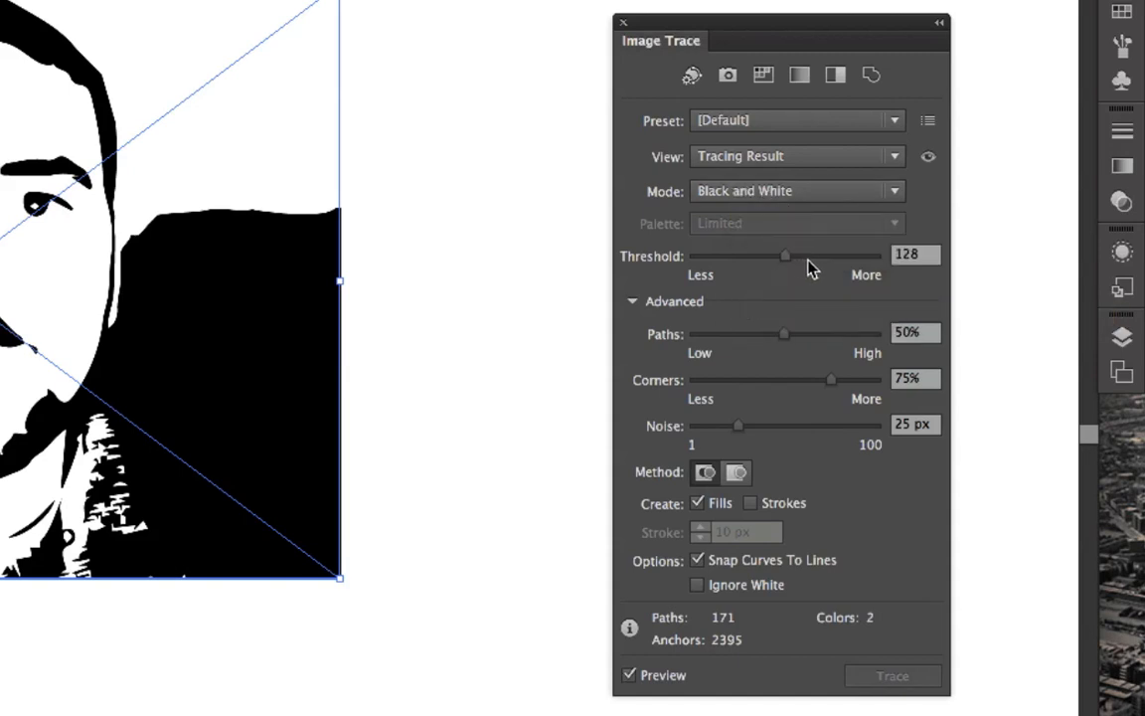
Step: Set the trace Threshold to 147 and Paths to 73%
{"action": "left_click", "coordinate": [908, 256]}
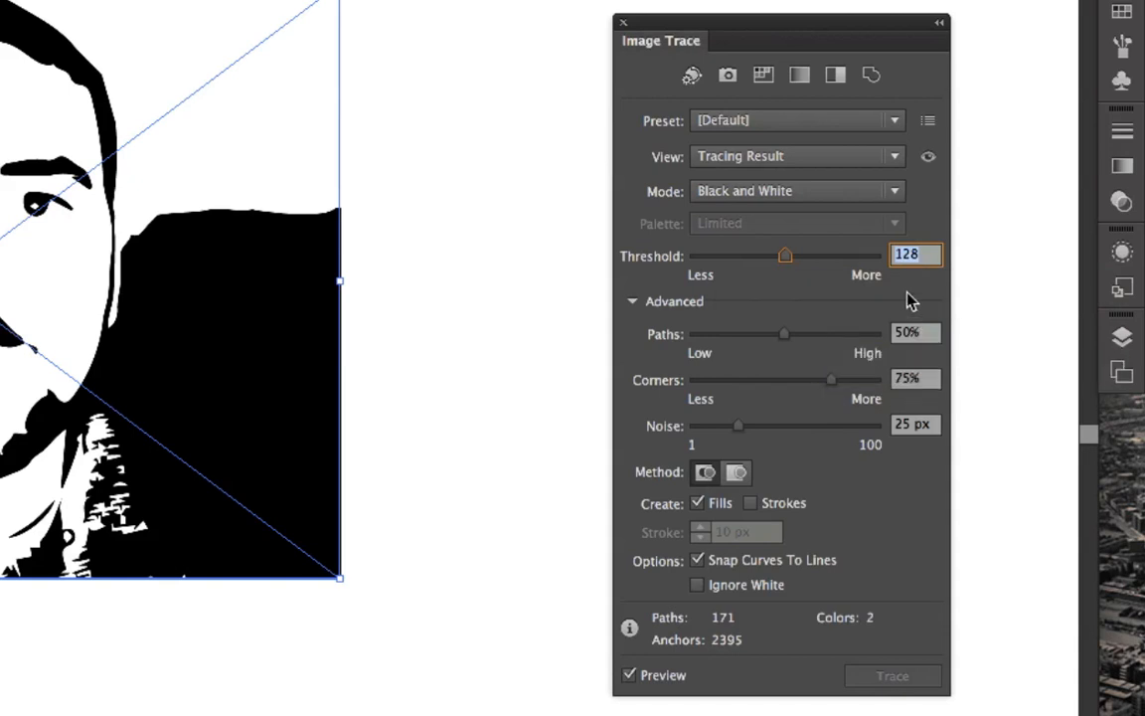
{"action": "type", "text": "147"}
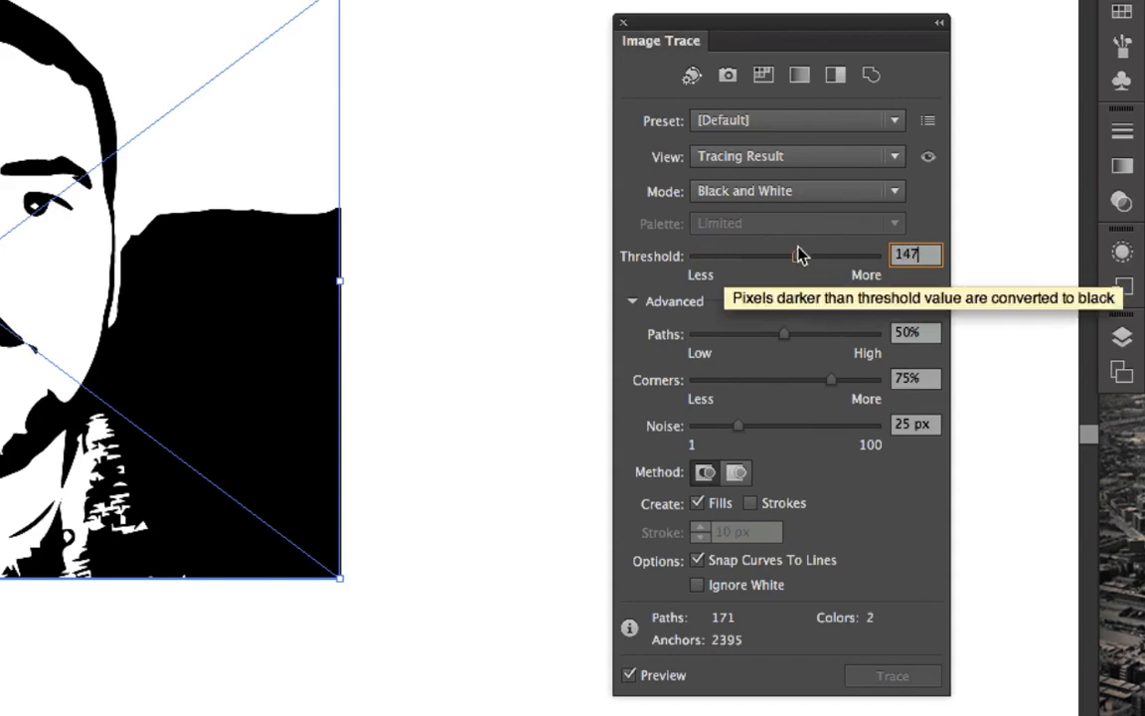
{"action": "left_click", "coordinate": [910, 336]}
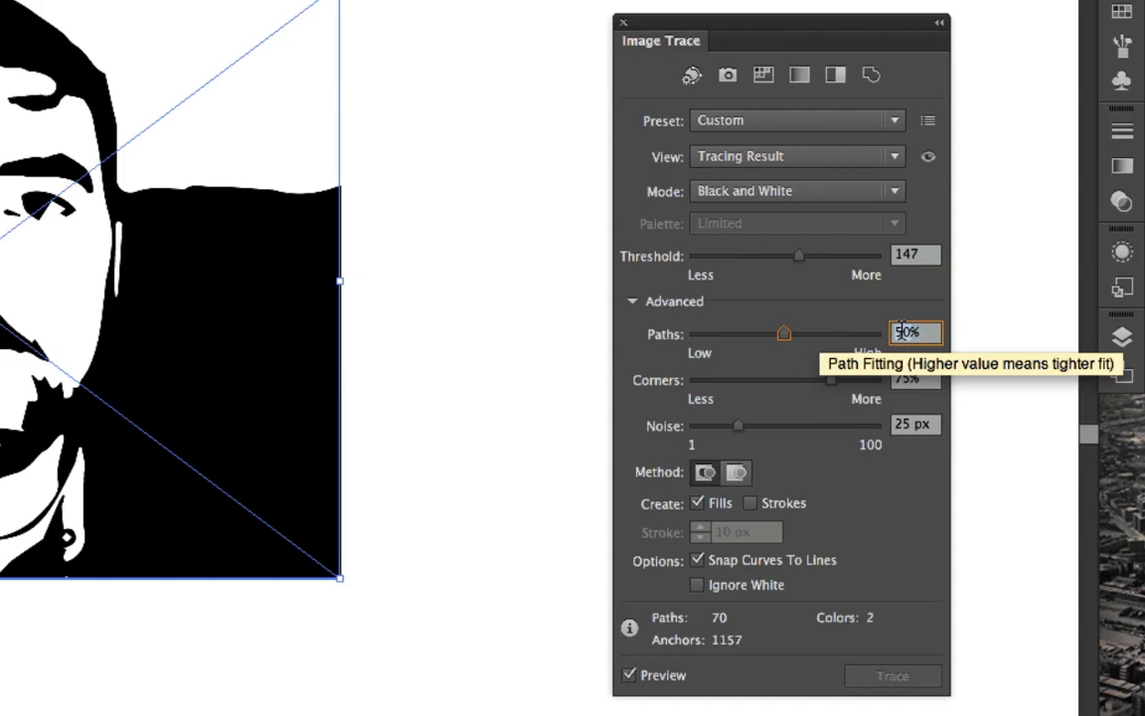
{"action": "type", "text": "73"}
{"action": "key", "text": "Return"}
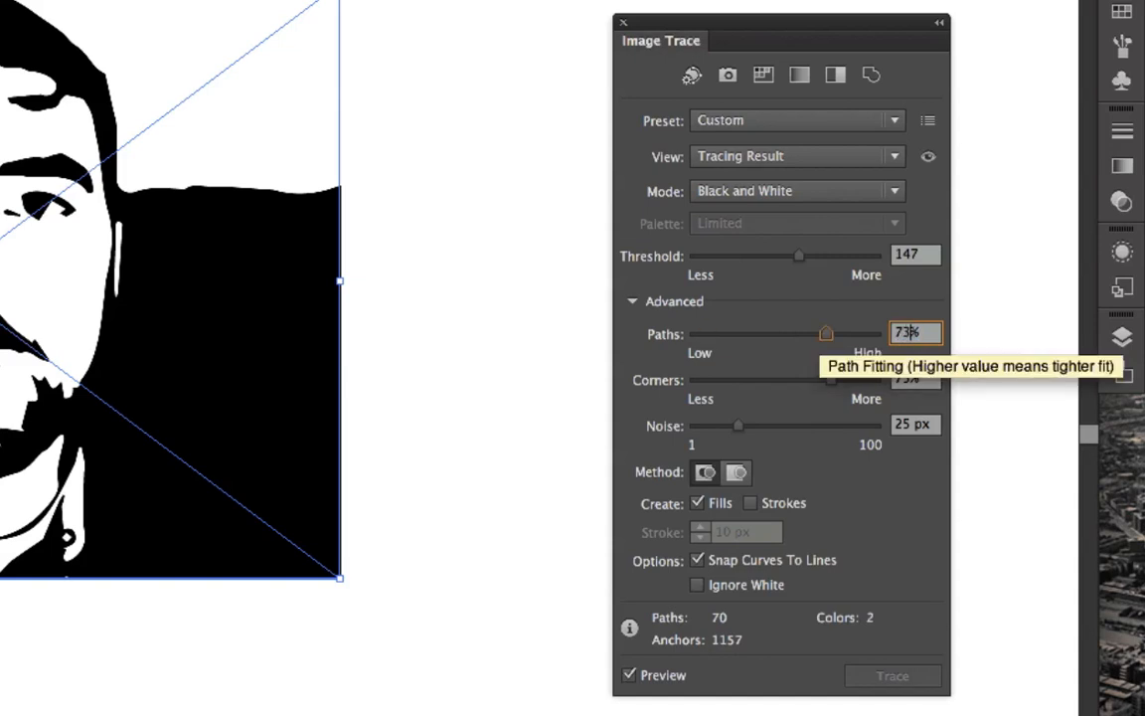
Step: Set the trace Corners to 0% and Noise to 1 px
{"action": "left_click", "coordinate": [903, 381]}
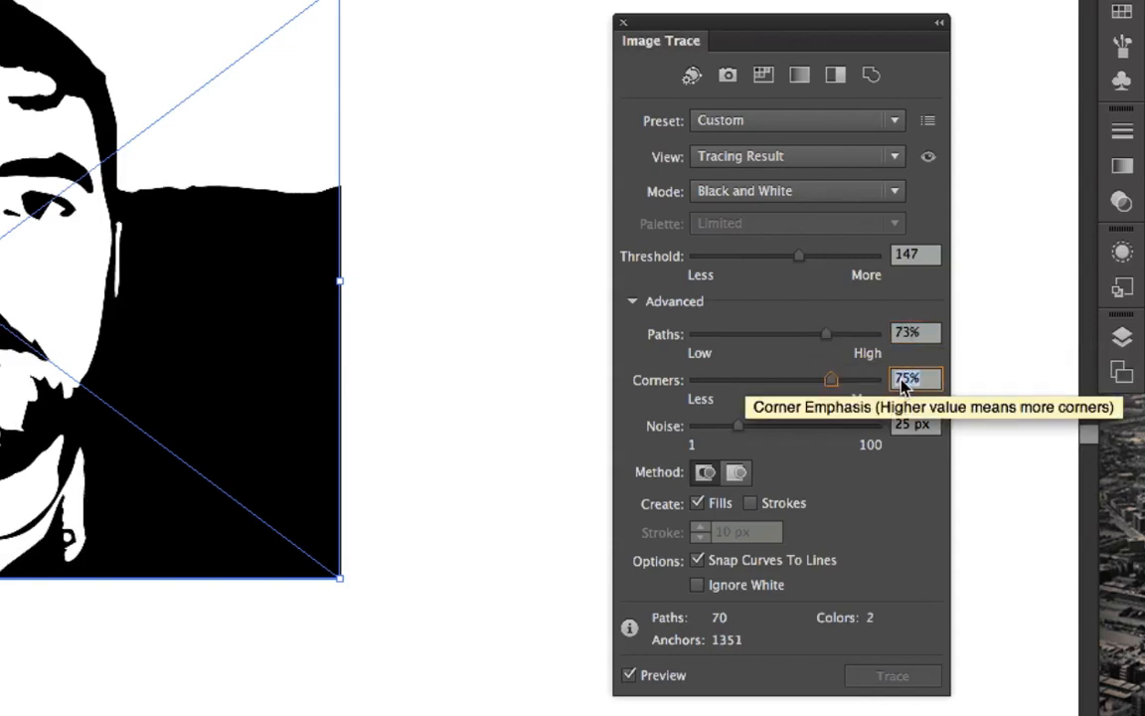
{"action": "type", "text": "0"}
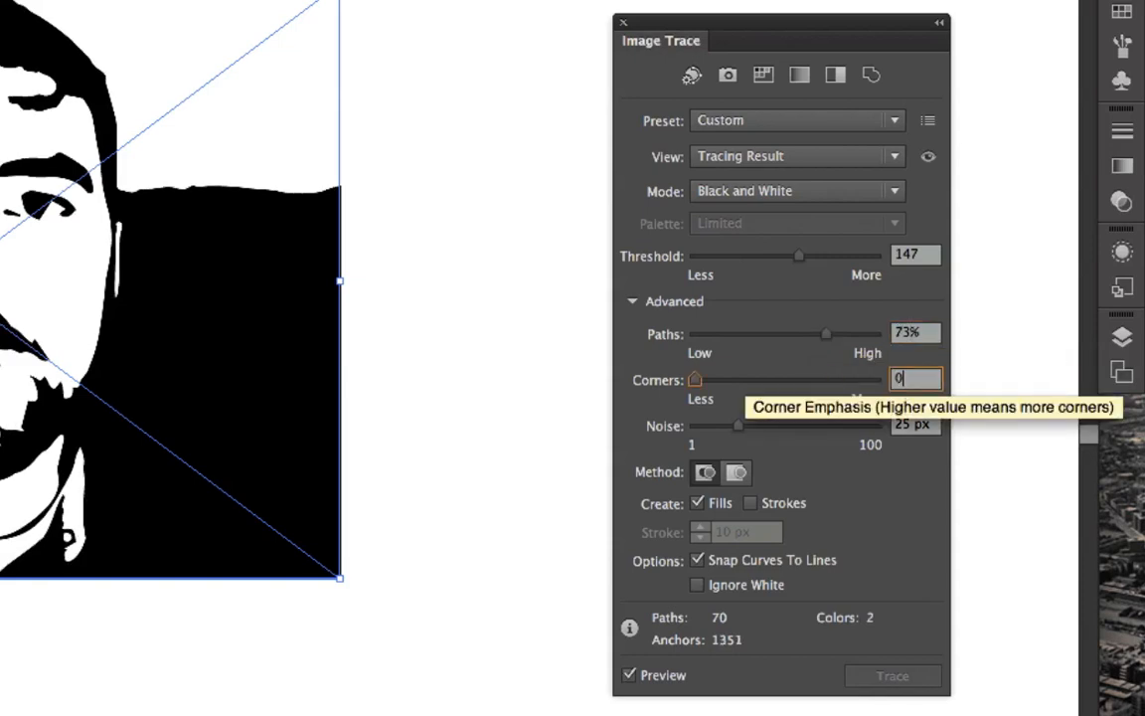
{"action": "left_click", "coordinate": [908, 427]}
{"action": "type", "text": "1"}
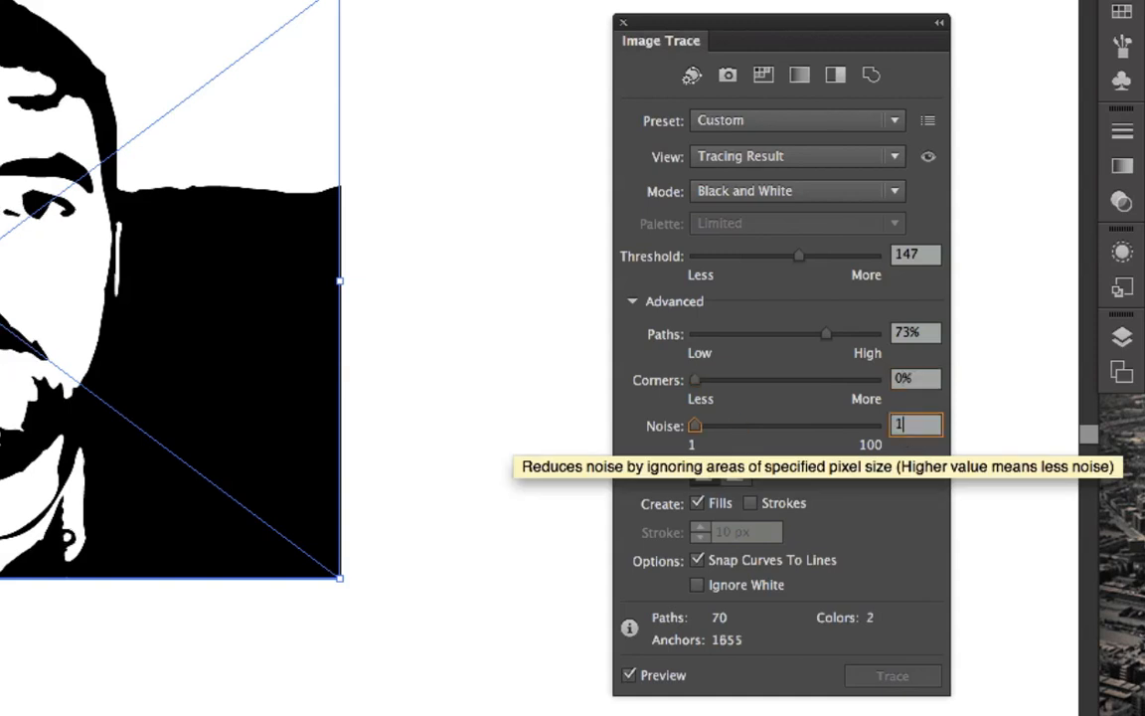
{"action": "key", "text": "Return"}
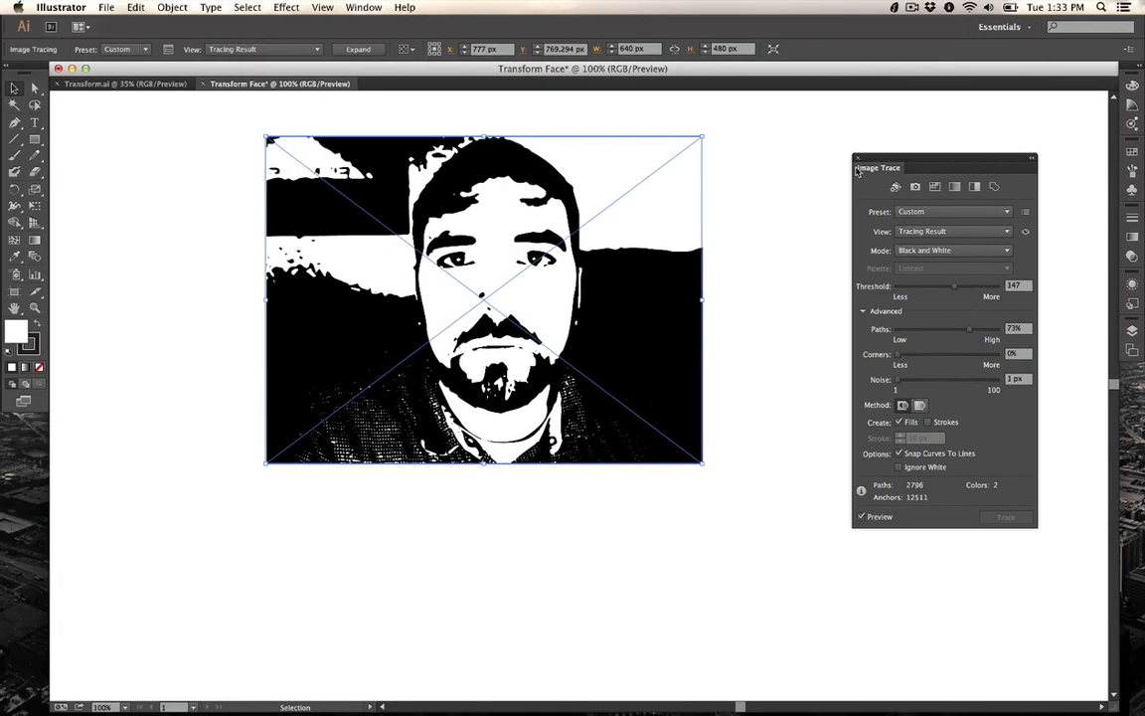
Step: Close the Image Trace panel and expand the tracing result into editable paths
{"action": "left_click", "coordinate": [857, 157]}
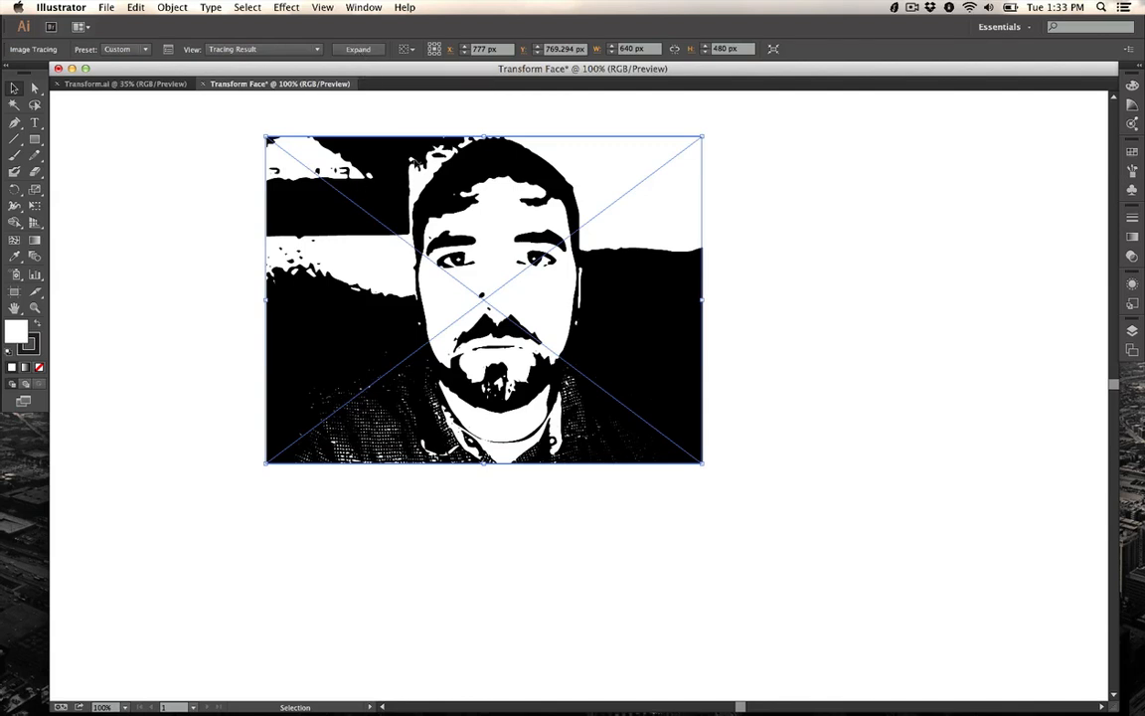
{"action": "left_click", "coordinate": [357, 50]}
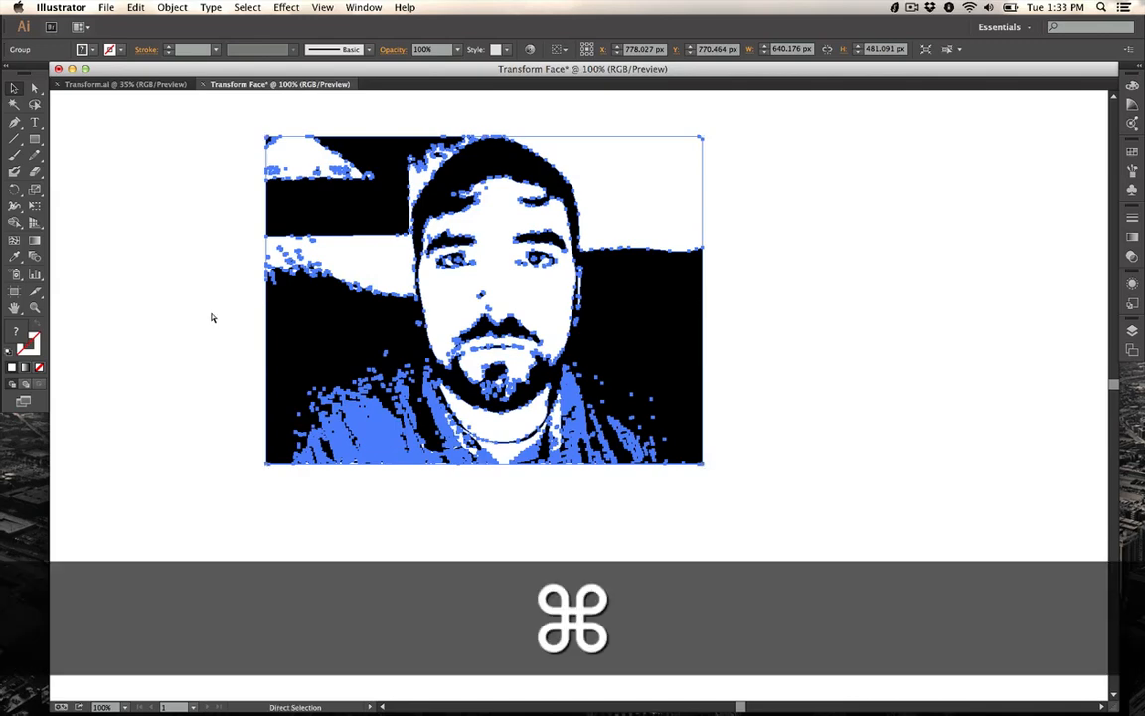
{"action": "key", "text": "super+equal"}
{"action": "scroll", "coordinate": [212, 317], "scroll_direction": "up", "scroll_amount": 3}
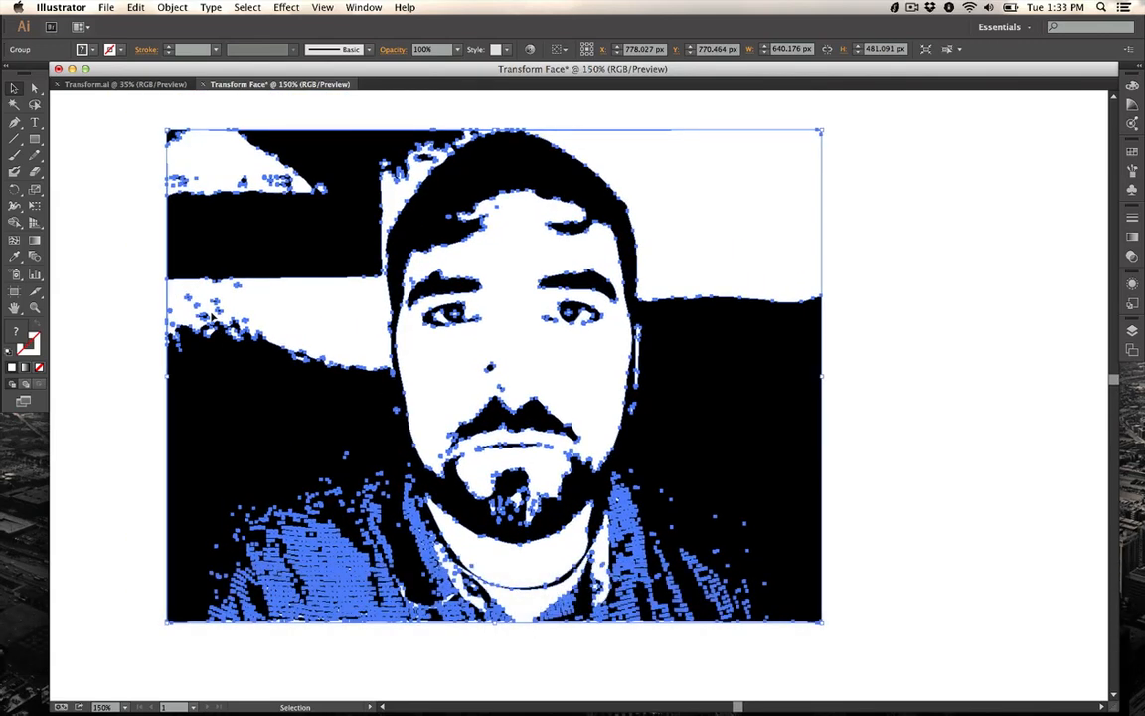
Step: Erase the background and shirt around the traced face with the Eraser tool
{"action": "left_click", "coordinate": [35, 172]}
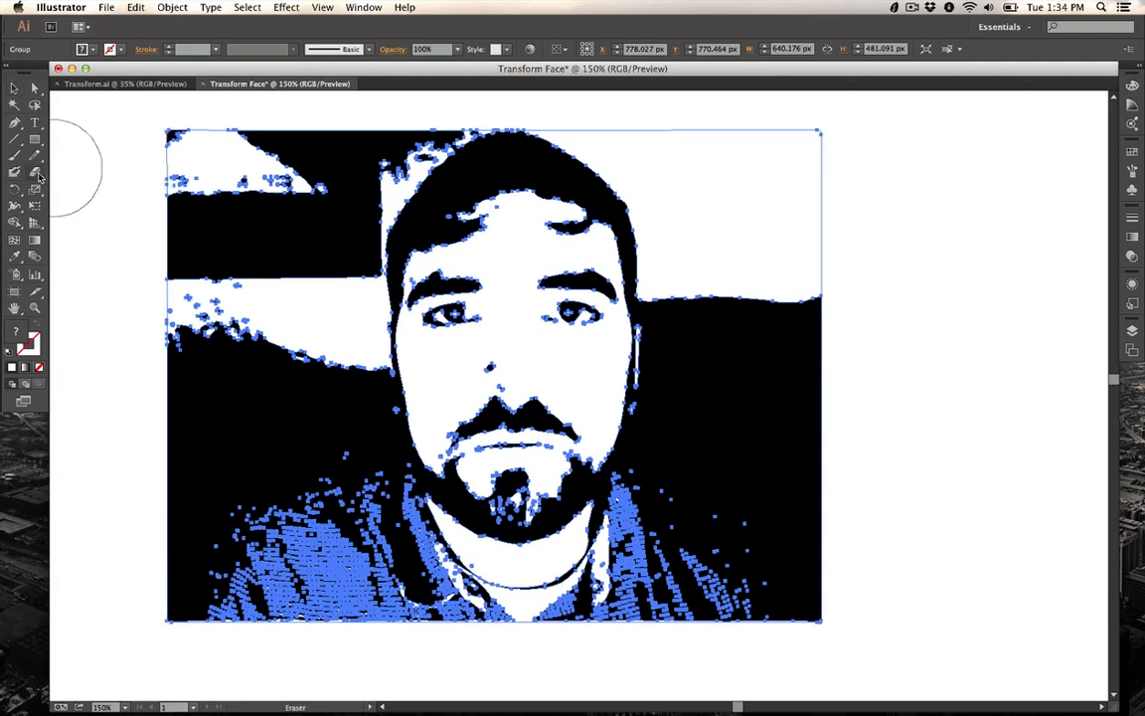
{"action": "mouse_move", "coordinate": [166, 149]}
{"action": "left_mouse_down"}
{"action": "mouse_move", "coordinate": [326, 177]}
{"action": "mouse_move", "coordinate": [334, 334]}
{"action": "mouse_move", "coordinate": [332, 359]}
{"action": "mouse_move", "coordinate": [242, 378]}
{"action": "mouse_move", "coordinate": [235, 276]}
{"action": "mouse_move", "coordinate": [272, 227]}
{"action": "mouse_move", "coordinate": [197, 231]}
{"action": "mouse_move", "coordinate": [186, 191]}
{"action": "mouse_move", "coordinate": [169, 599]}
{"action": "mouse_move", "coordinate": [213, 615]}
{"action": "mouse_move", "coordinate": [201, 431]}
{"action": "mouse_move", "coordinate": [235, 434]}
{"action": "mouse_move", "coordinate": [256, 554]}
{"action": "mouse_move", "coordinate": [328, 652]}
{"action": "mouse_move", "coordinate": [356, 662]}
{"action": "mouse_move", "coordinate": [609, 650]}
{"action": "mouse_move", "coordinate": [784, 610]}
{"action": "mouse_move", "coordinate": [879, 607]}
{"action": "mouse_move", "coordinate": [807, 474]}
{"action": "mouse_move", "coordinate": [806, 379]}
{"action": "mouse_move", "coordinate": [834, 272]}
{"action": "mouse_move", "coordinate": [798, 107]}
{"action": "mouse_move", "coordinate": [745, 133]}
{"action": "mouse_move", "coordinate": [655, 132]}
{"action": "mouse_move", "coordinate": [701, 181]}
{"action": "mouse_move", "coordinate": [687, 530]}
{"action": "mouse_move", "coordinate": [702, 615]}
{"action": "mouse_move", "coordinate": [734, 609]}
{"action": "mouse_move", "coordinate": [763, 513]}
{"action": "mouse_move", "coordinate": [765, 313]}
{"action": "left_mouse_up"}
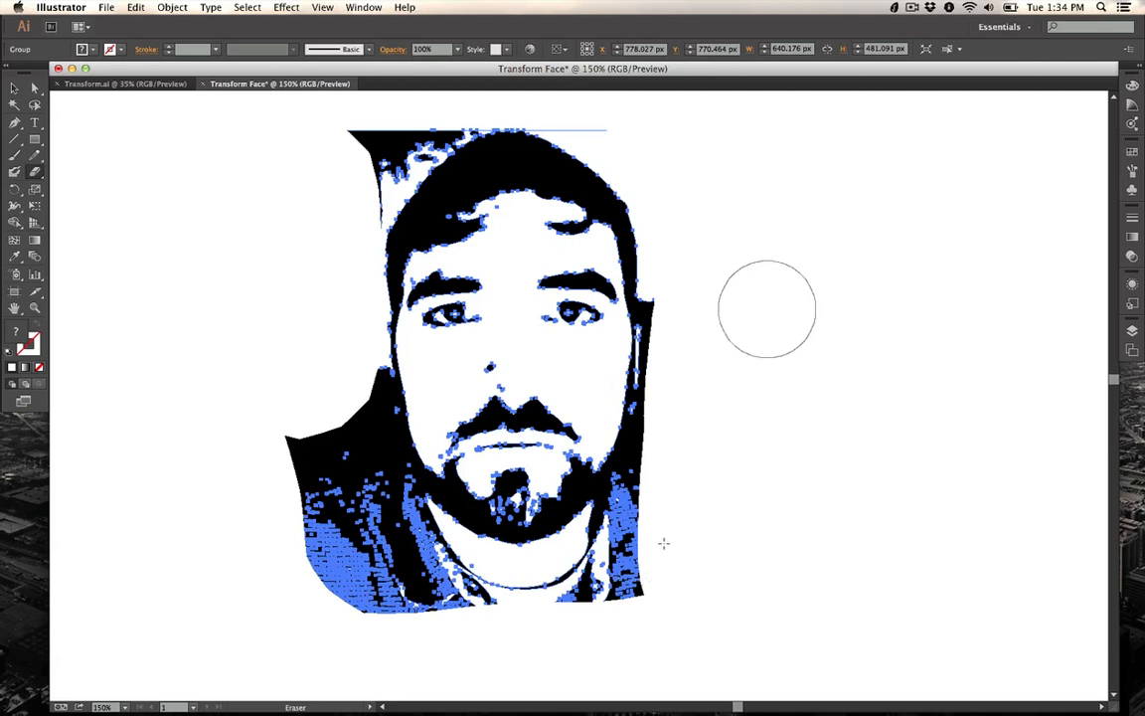
{"action": "left_click_drag", "start_coordinate": [768, 171], "coordinate": [765, 277]}
{"action": "mouse_move", "coordinate": [249, 269]}
{"action": "left_mouse_down"}
{"action": "mouse_move", "coordinate": [258, 335]}
{"action": "mouse_move", "coordinate": [297, 379]}
{"action": "mouse_move", "coordinate": [335, 389]}
{"action": "mouse_move", "coordinate": [339, 550]}
{"action": "mouse_move", "coordinate": [281, 369]}
{"action": "mouse_move", "coordinate": [351, 542]}
{"action": "mouse_move", "coordinate": [401, 584]}
{"action": "mouse_move", "coordinate": [503, 608]}
{"action": "mouse_move", "coordinate": [631, 609]}
{"action": "mouse_move", "coordinate": [625, 576]}
{"action": "left_mouse_up"}
{"action": "mouse_move", "coordinate": [450, 601]}
{"action": "left_mouse_down"}
{"action": "mouse_move", "coordinate": [394, 577]}
{"action": "mouse_move", "coordinate": [413, 561]}
{"action": "mouse_move", "coordinate": [360, 467]}
{"action": "mouse_move", "coordinate": [332, 353]}
{"action": "left_mouse_up"}
{"action": "left_click_drag", "start_coordinate": [383, 154], "coordinate": [395, 138]}
Step: Erase the remaining stray shapes along the top and sides of the head
{"action": "scroll", "coordinate": [396, 137], "scroll_direction": "up", "scroll_amount": 3}
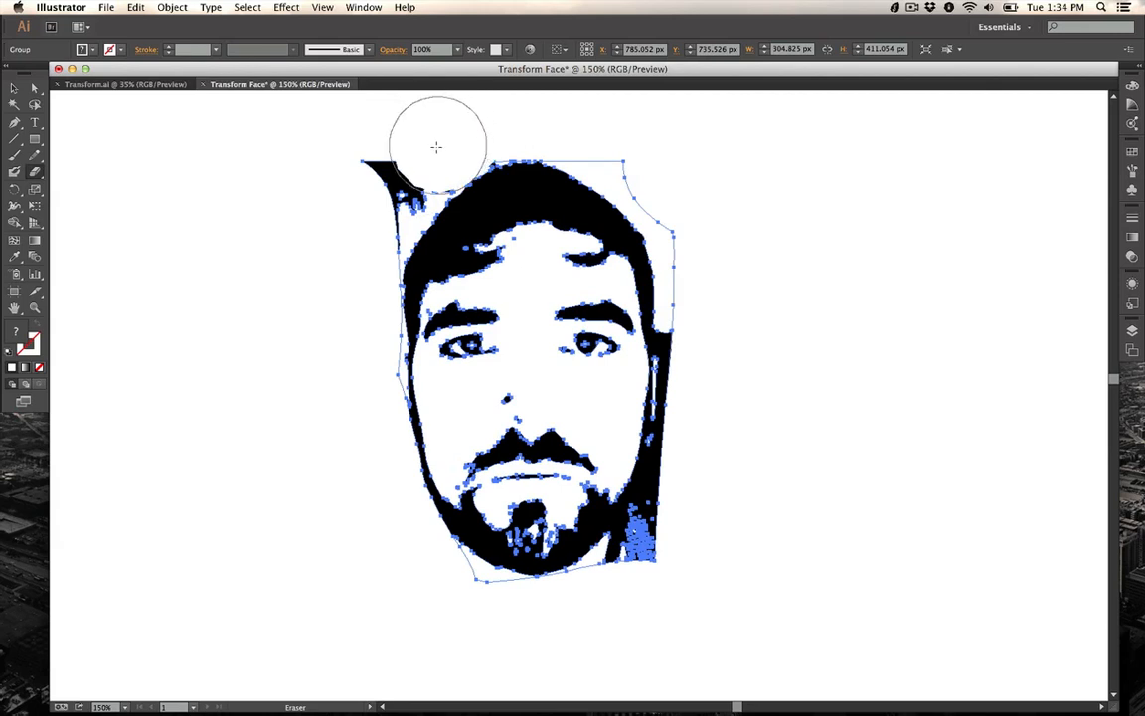
{"action": "mouse_move", "coordinate": [434, 146]}
{"action": "left_mouse_down"}
{"action": "mouse_move", "coordinate": [402, 158]}
{"action": "mouse_move", "coordinate": [368, 218]}
{"action": "mouse_move", "coordinate": [409, 184]}
{"action": "left_mouse_up"}
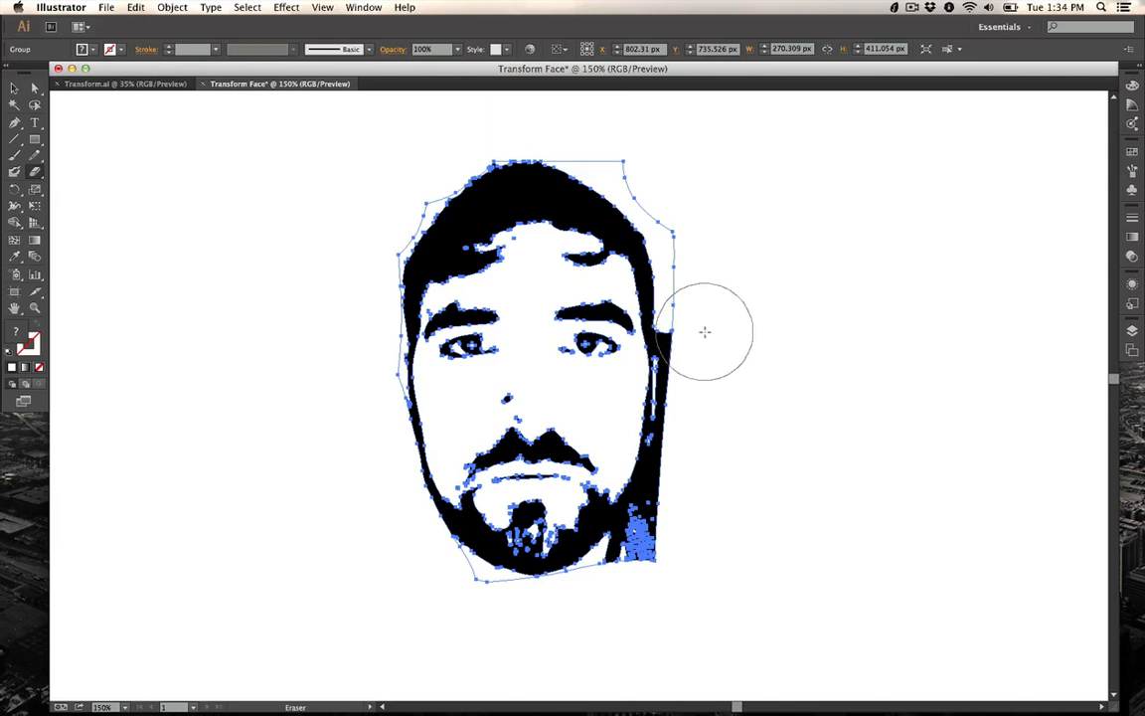
{"action": "mouse_move", "coordinate": [703, 331]}
{"action": "left_mouse_down"}
{"action": "mouse_move", "coordinate": [690, 485]}
{"action": "mouse_move", "coordinate": [641, 567]}
{"action": "mouse_move", "coordinate": [644, 587]}
{"action": "left_mouse_up"}
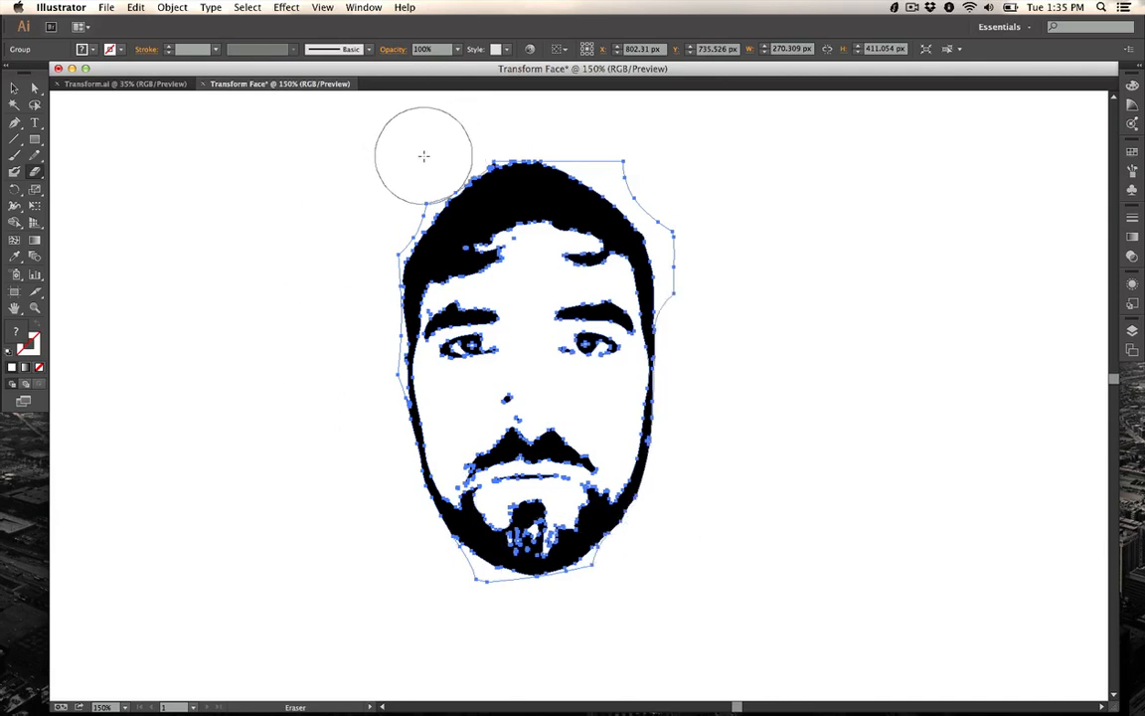
{"action": "mouse_move", "coordinate": [450, 141]}
{"action": "left_mouse_down"}
{"action": "mouse_move", "coordinate": [493, 120]}
{"action": "mouse_move", "coordinate": [576, 123]}
{"action": "mouse_move", "coordinate": [663, 159]}
{"action": "mouse_move", "coordinate": [684, 192]}
{"action": "mouse_move", "coordinate": [672, 191]}
{"action": "left_mouse_up"}
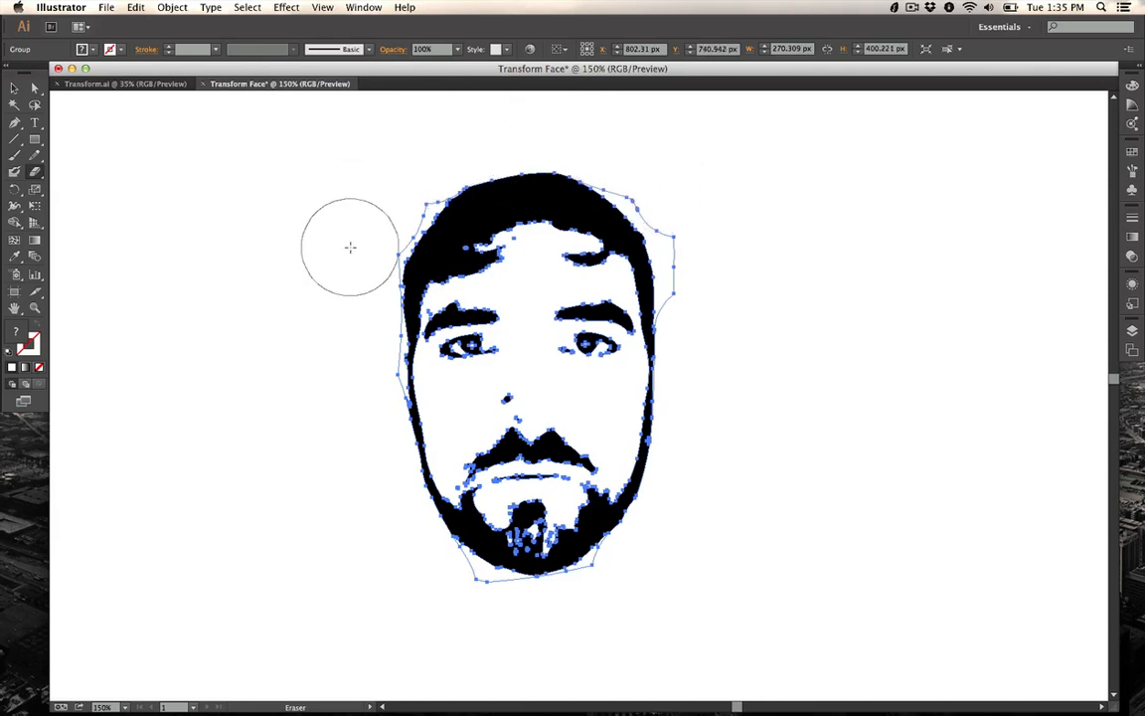
{"action": "key", "text": "super+0"}
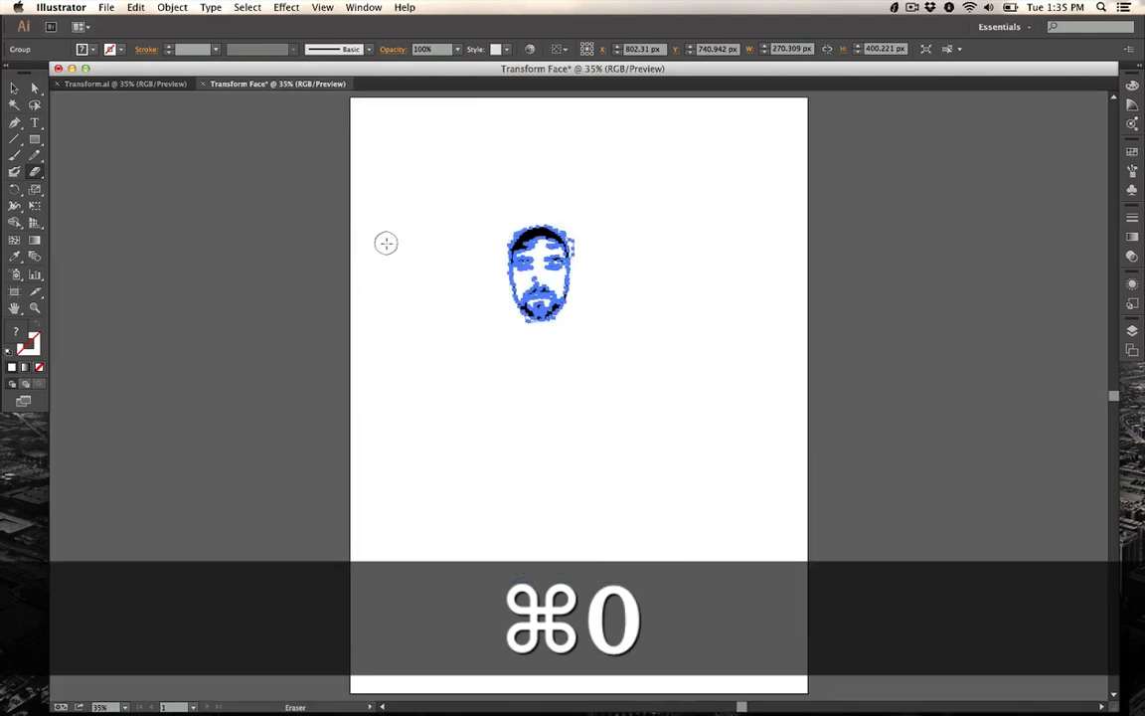
{"action": "key", "text": "super+equal"}
{"action": "key", "text": "super+equal"}
{"action": "key", "text": "super+equal"}
{"action": "scroll", "coordinate": [404, 307], "scroll_direction": "up", "scroll_amount": 5}
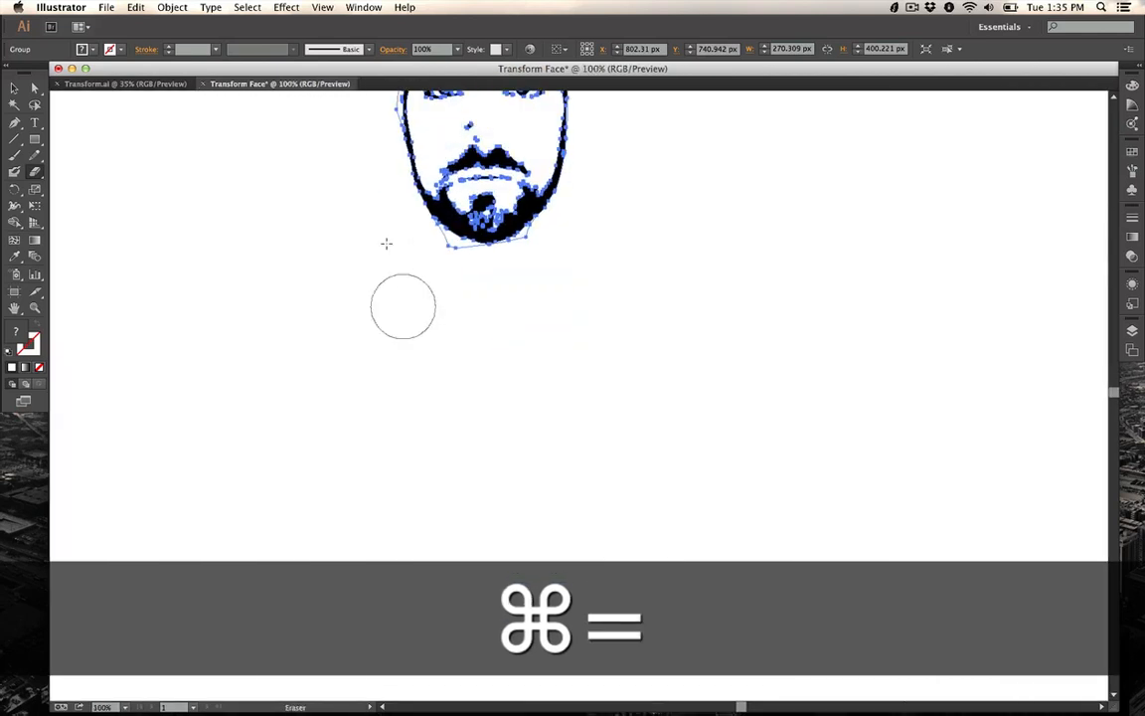
Step: Deselect everything and set the fill colour to a salmon red in the Color Picker
{"action": "key", "text": "super+equal"}
{"action": "scroll", "coordinate": [385, 244], "scroll_direction": "up", "scroll_amount": 5}
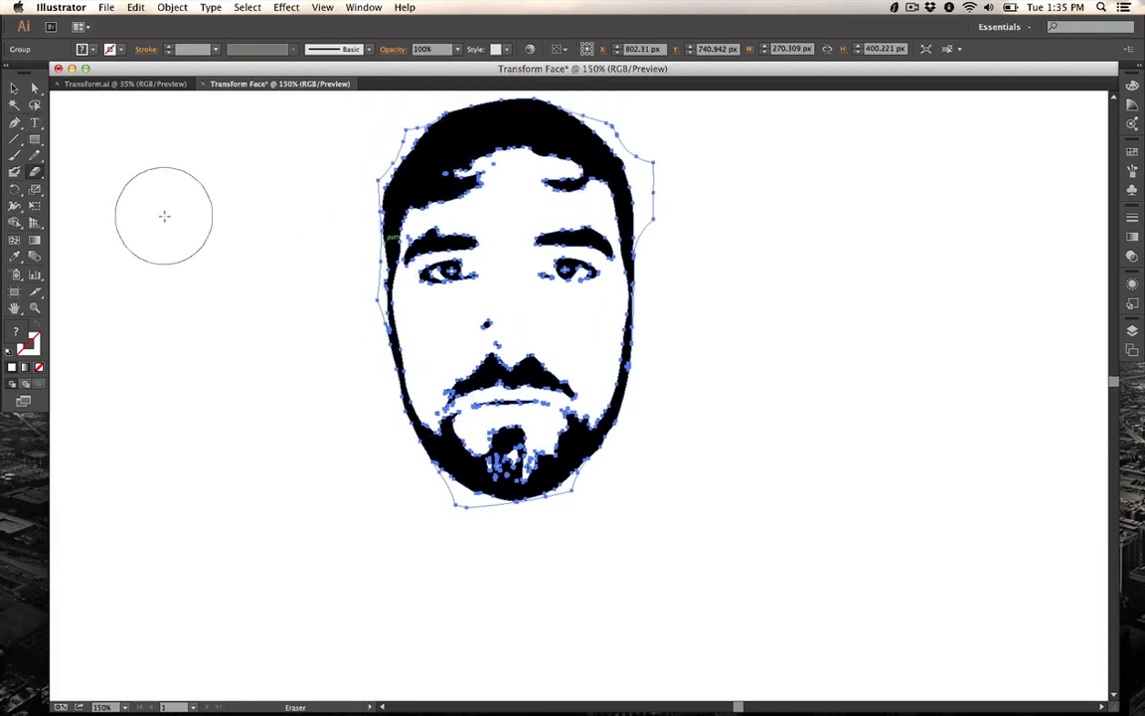
{"action": "key", "text": "super+minus"}
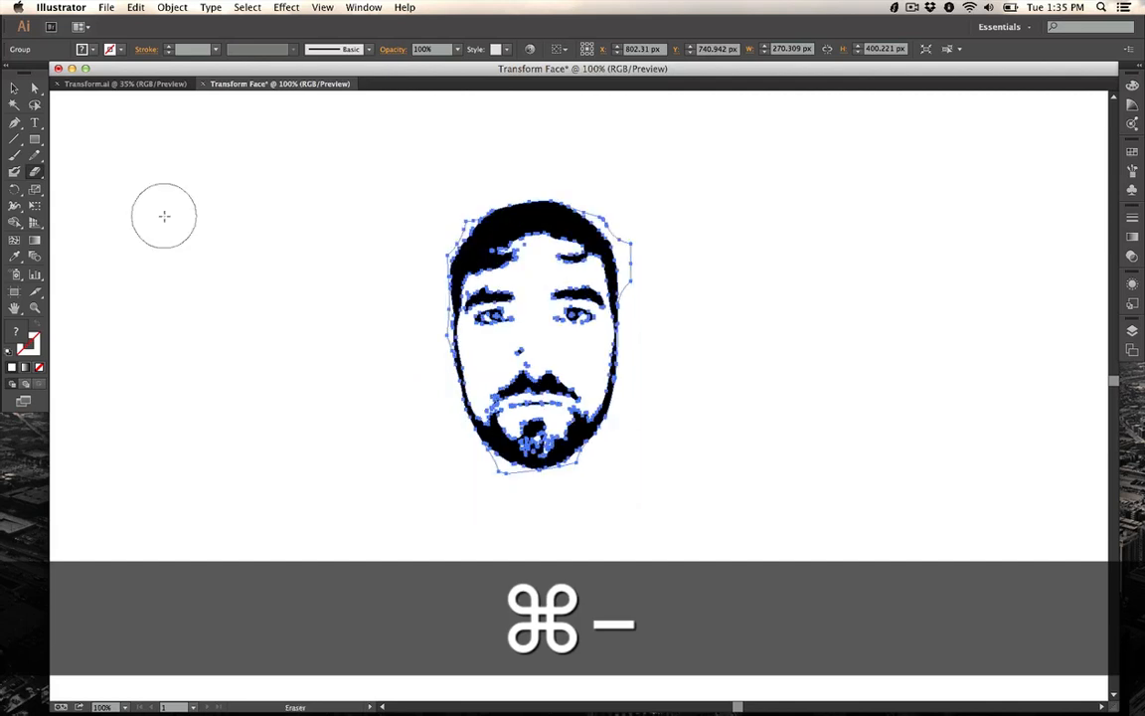
{"action": "left_click", "coordinate": [35, 139]}
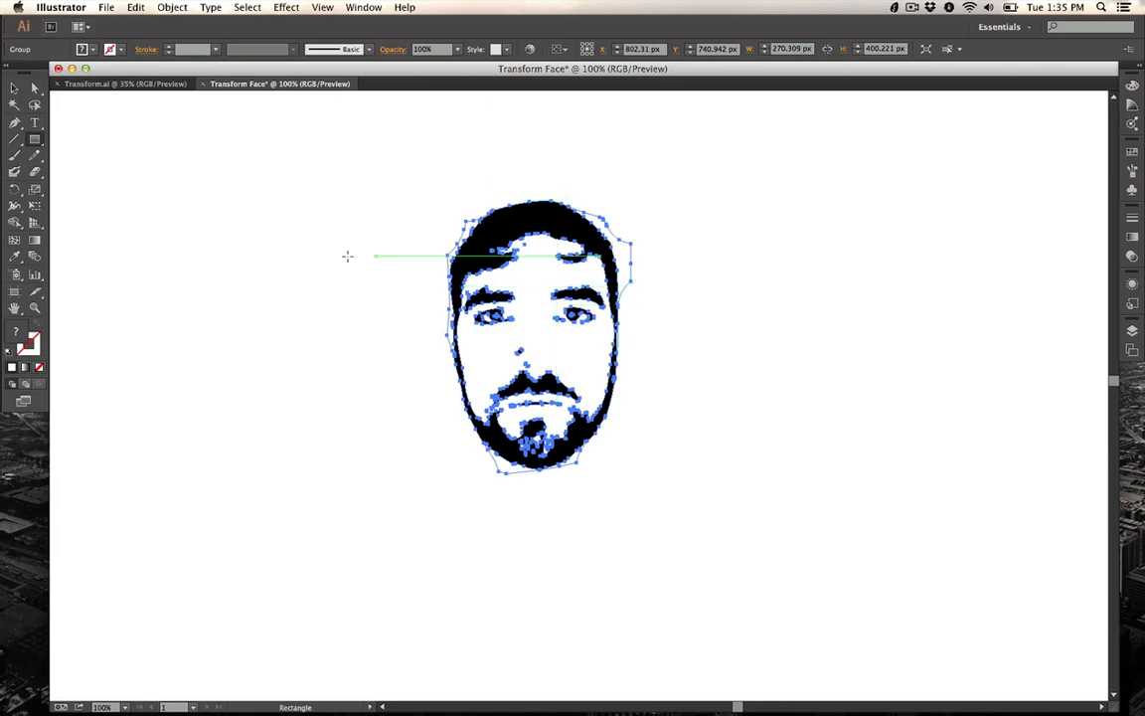
{"action": "key", "text": "super"}
{"action": "left_click", "coordinate": [258, 222], "text": "super"}
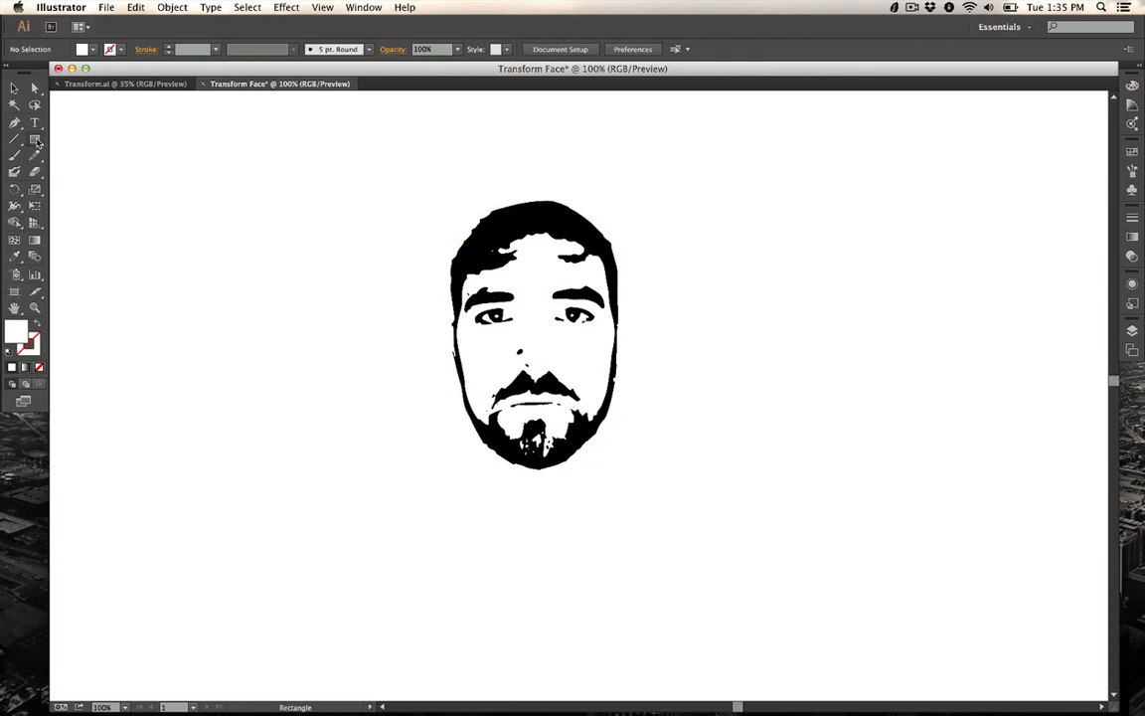
{"action": "double_click", "coordinate": [17, 334]}
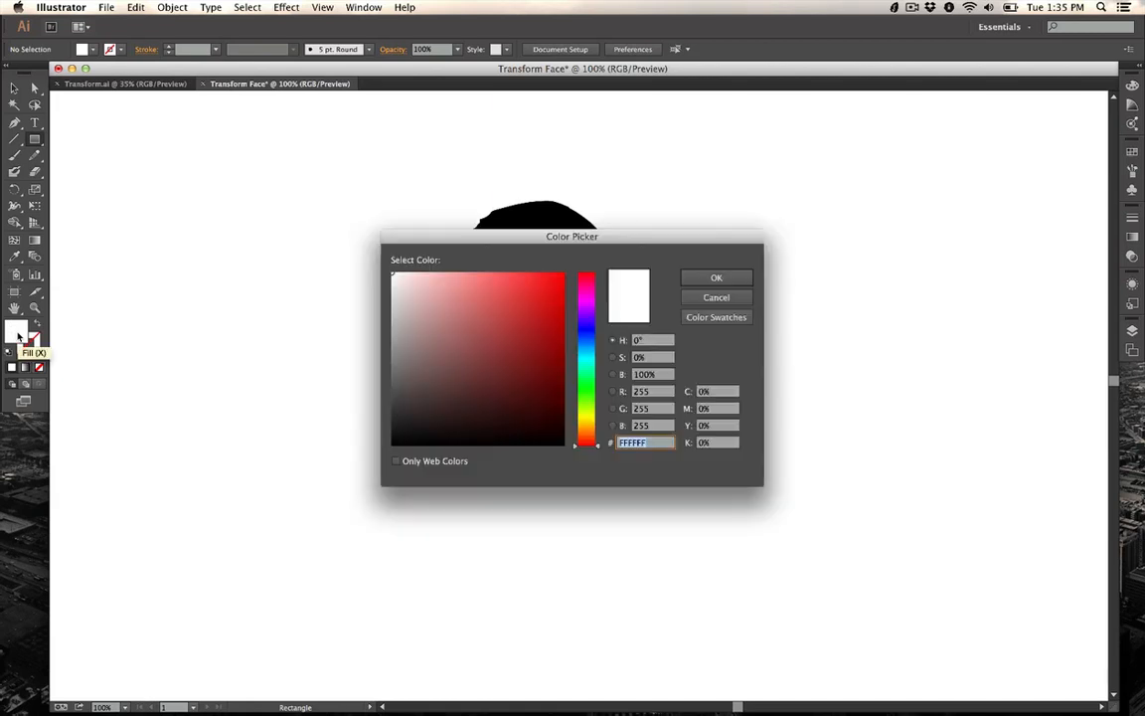
{"action": "left_click_drag", "start_coordinate": [436, 288], "coordinate": [474, 299]}
{"action": "left_click", "coordinate": [716, 277]}
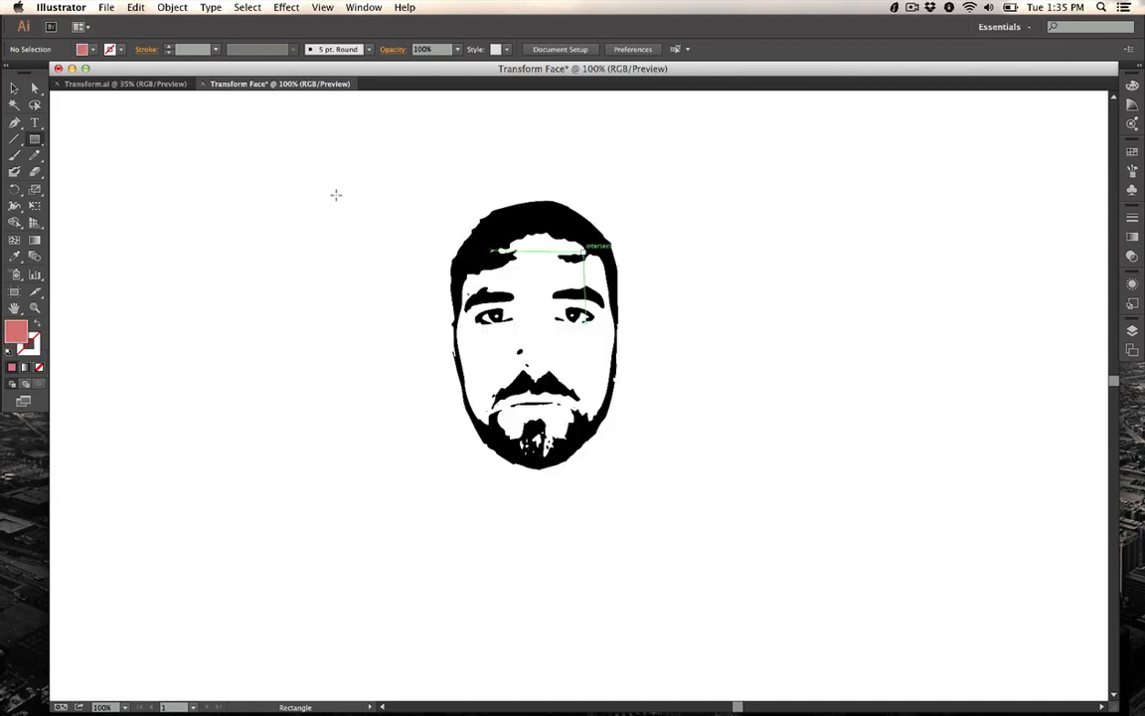
Step: Draw a rectangle about 855 × 593 px over the face and send it to the back
{"action": "left_click_drag", "start_coordinate": [207, 141], "coordinate": [790, 544]}
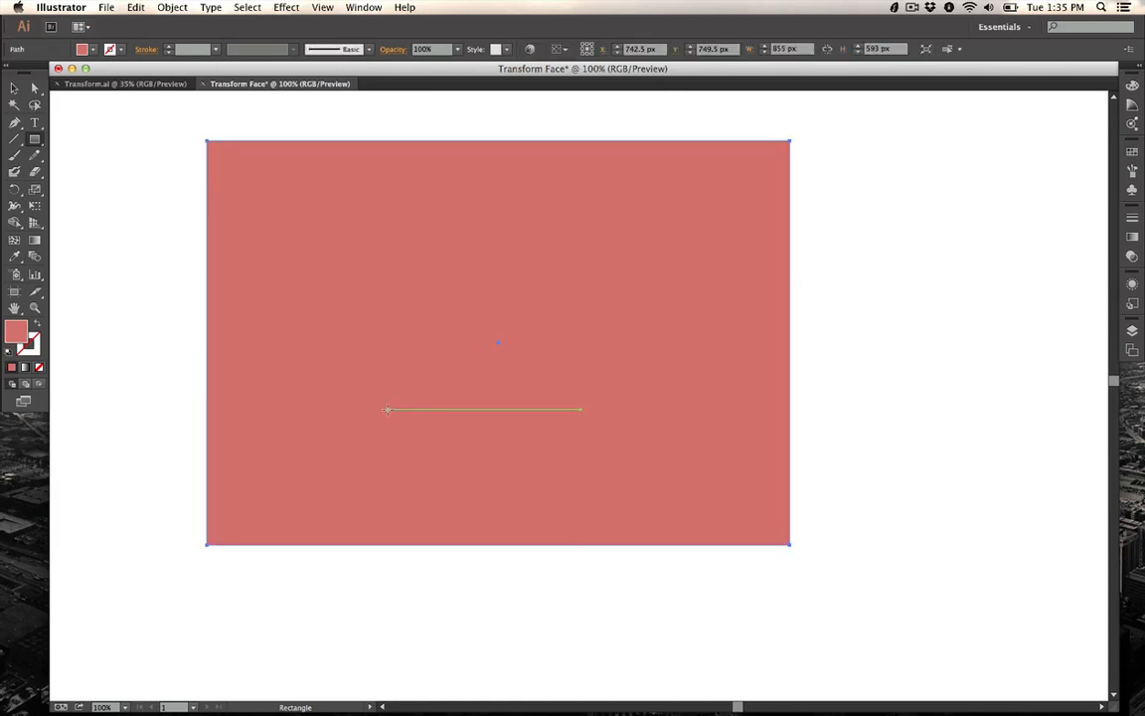
{"action": "left_click", "coordinate": [10, 91]}
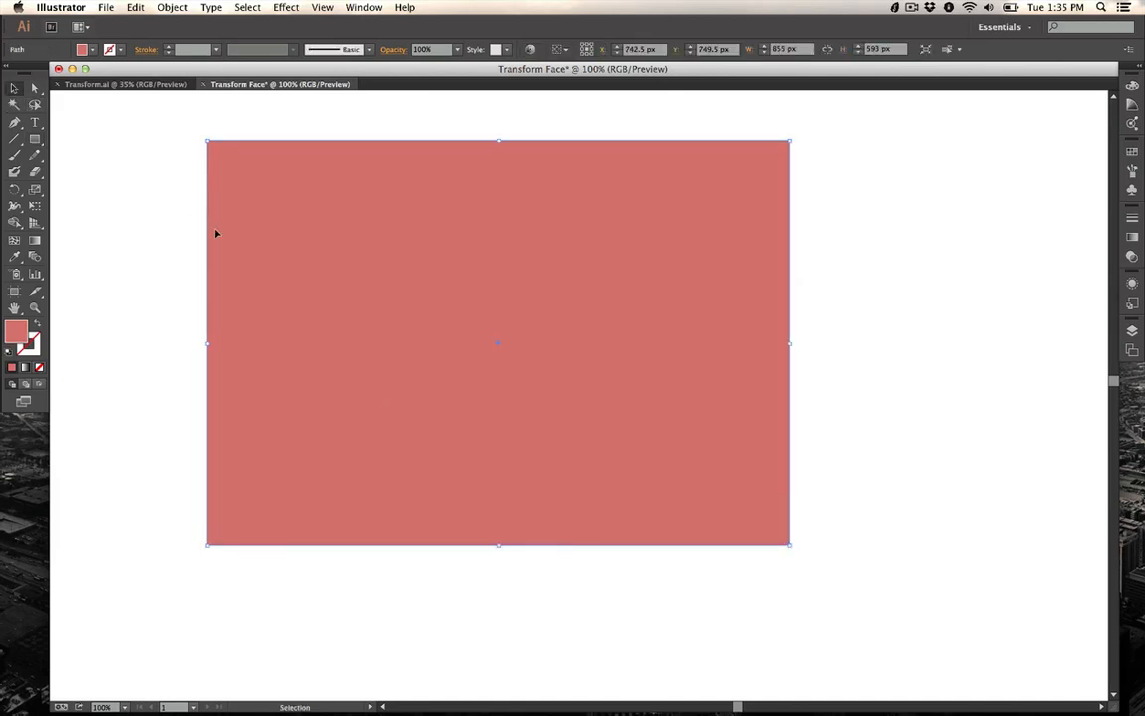
{"action": "right_click", "coordinate": [268, 296]}
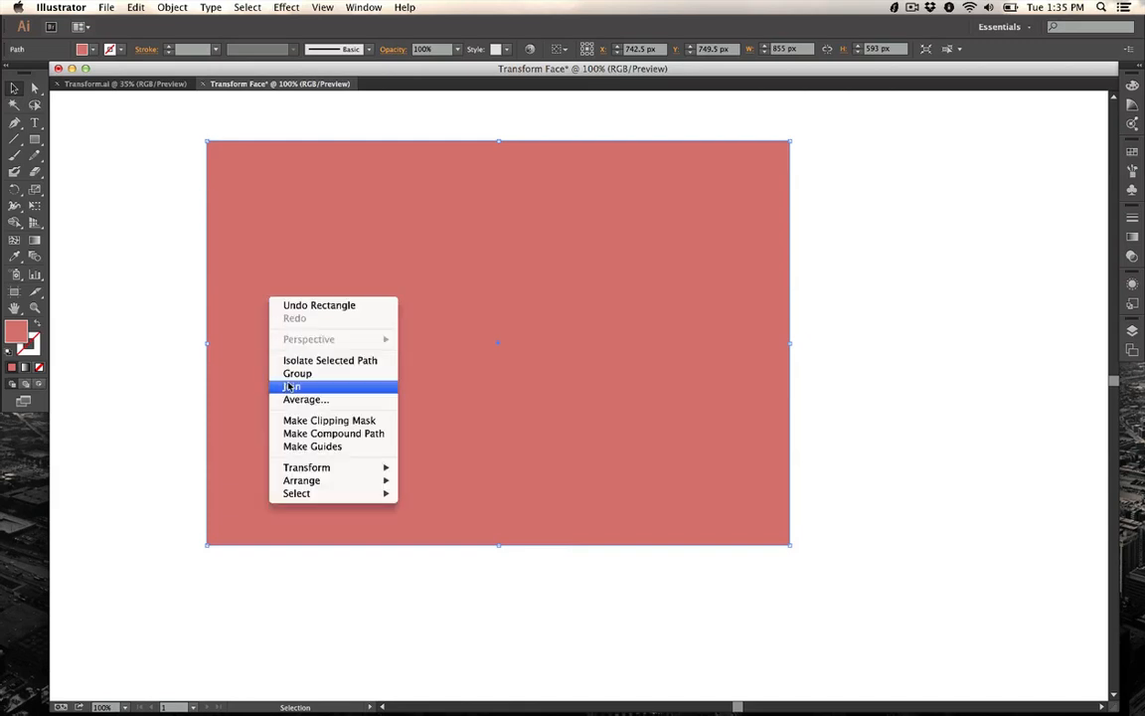
{"action": "mouse_move", "coordinate": [304, 485]}
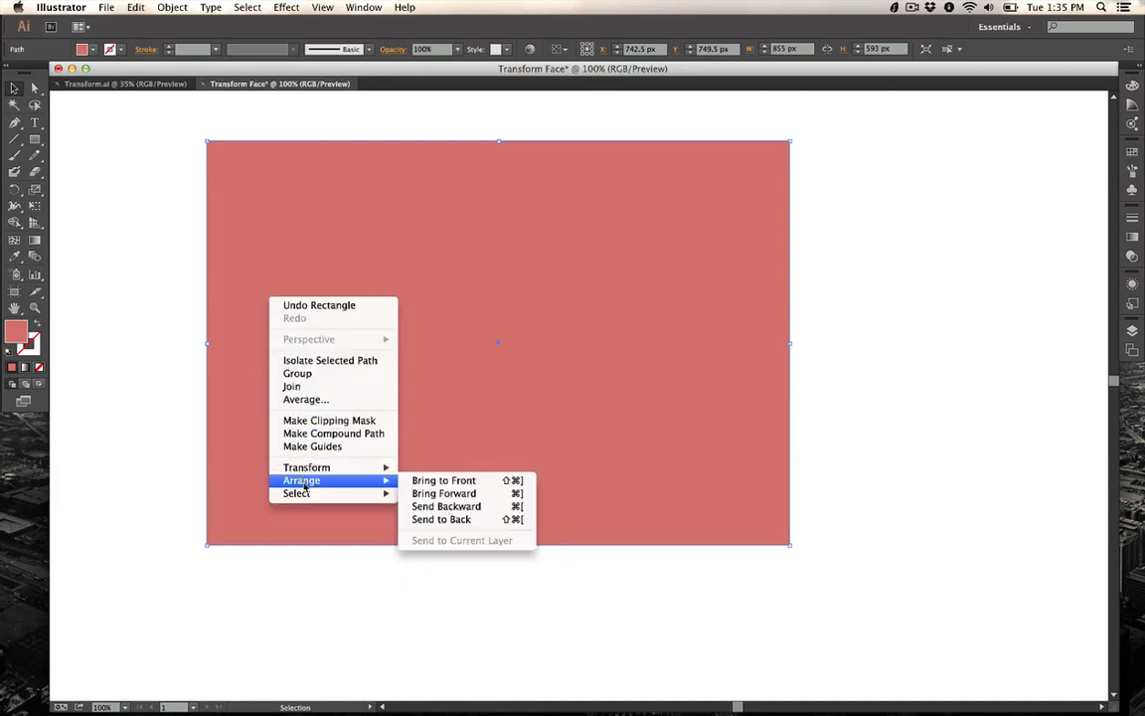
{"action": "left_click", "coordinate": [444, 520]}
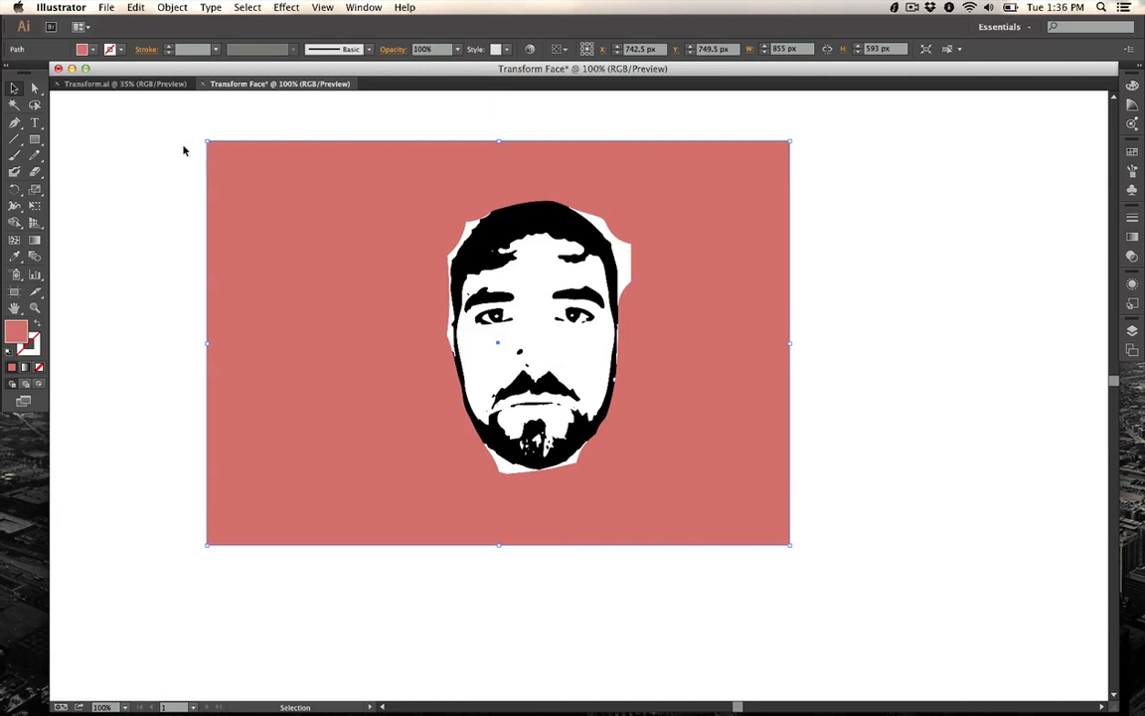
Step: Select all the white shapes of the traced face with the Magic Wand and delete them
{"action": "left_click", "coordinate": [15, 104]}
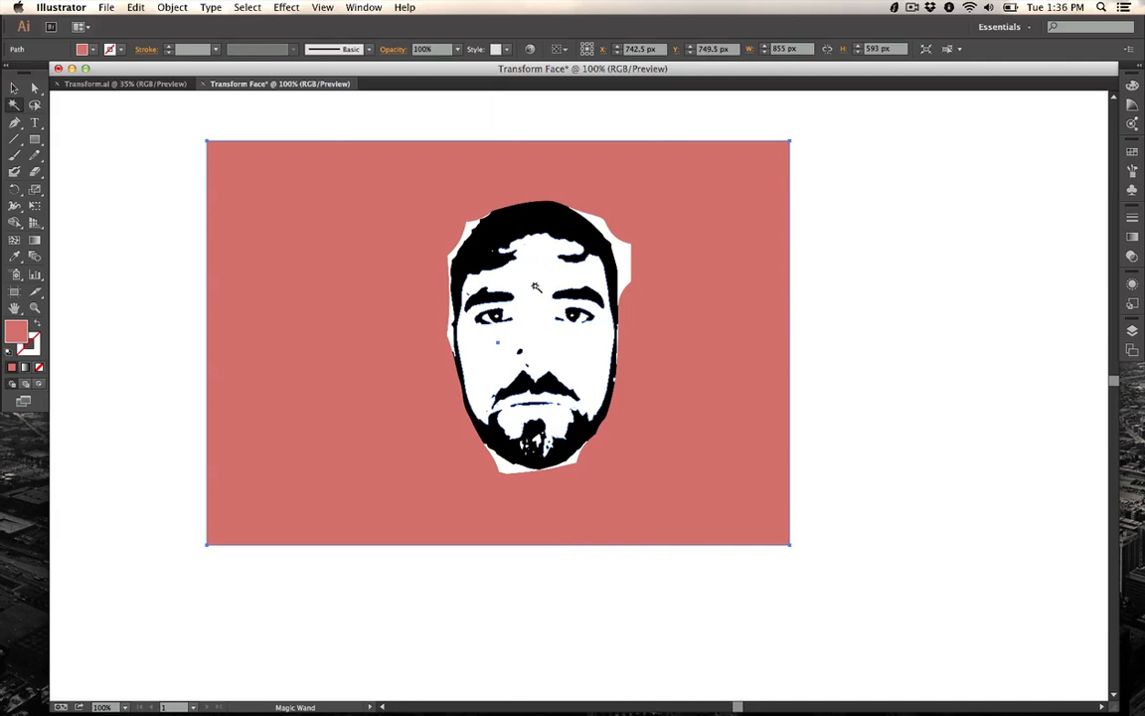
{"action": "left_click", "coordinate": [535, 287]}
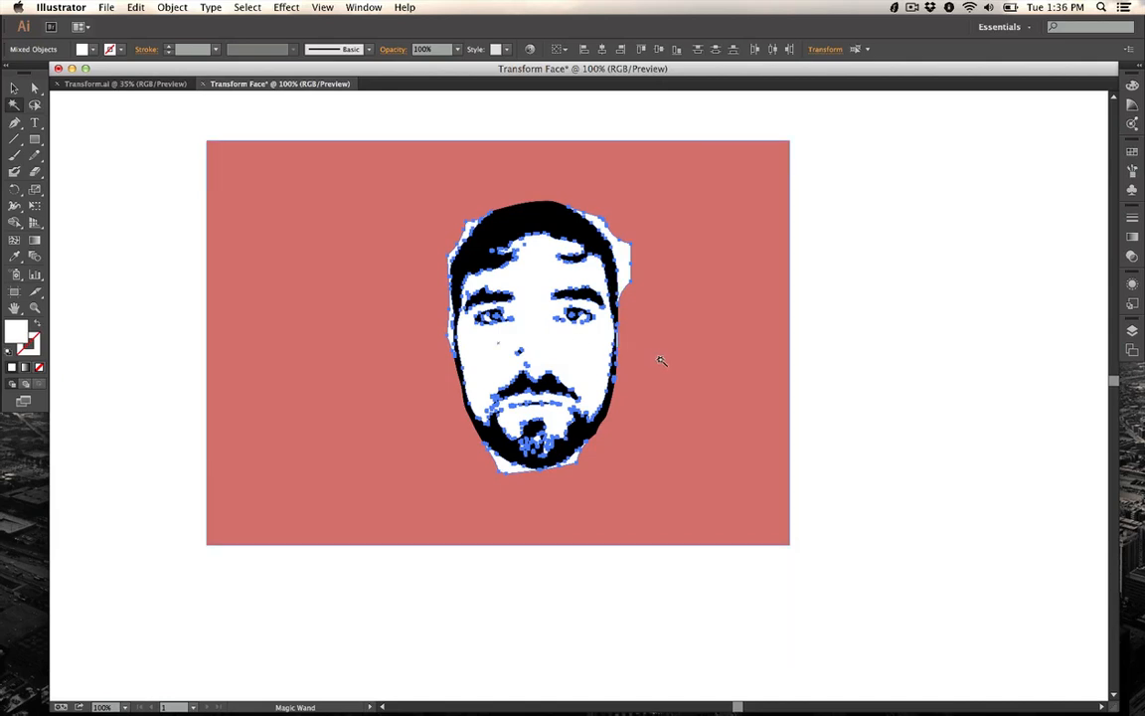
{"action": "key", "text": "Delete"}
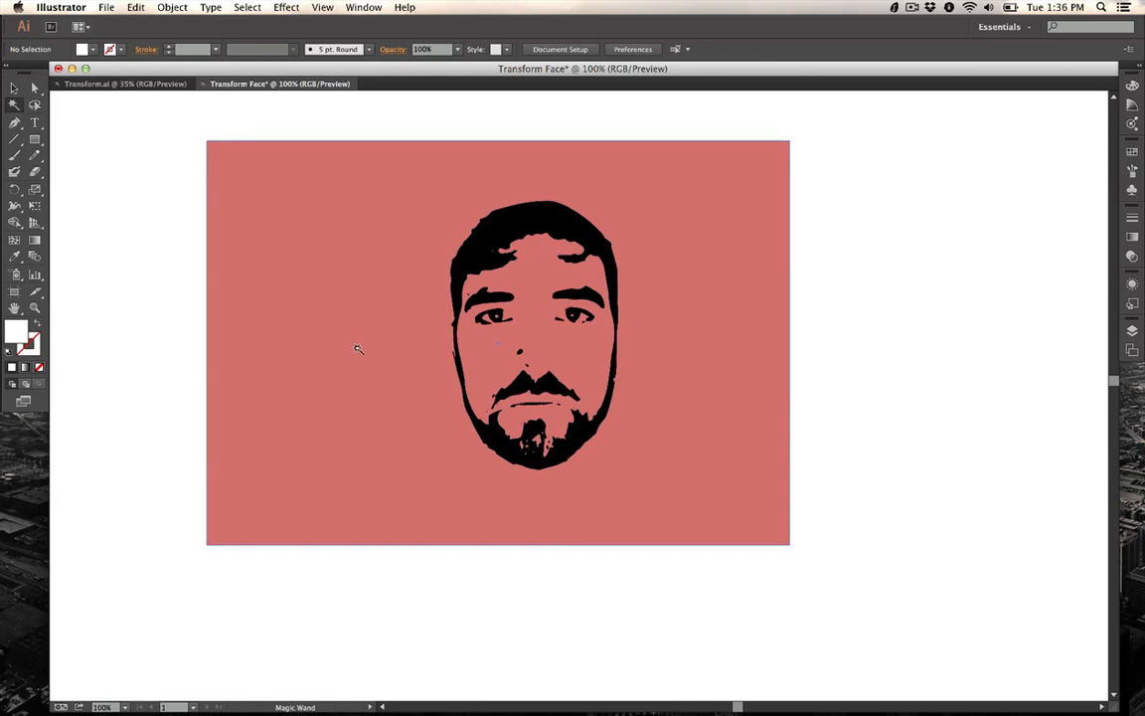
Step: Select all artwork and try merging the face regions with the Shape Builder tool, then undo the merge
{"action": "left_click", "coordinate": [14, 89]}
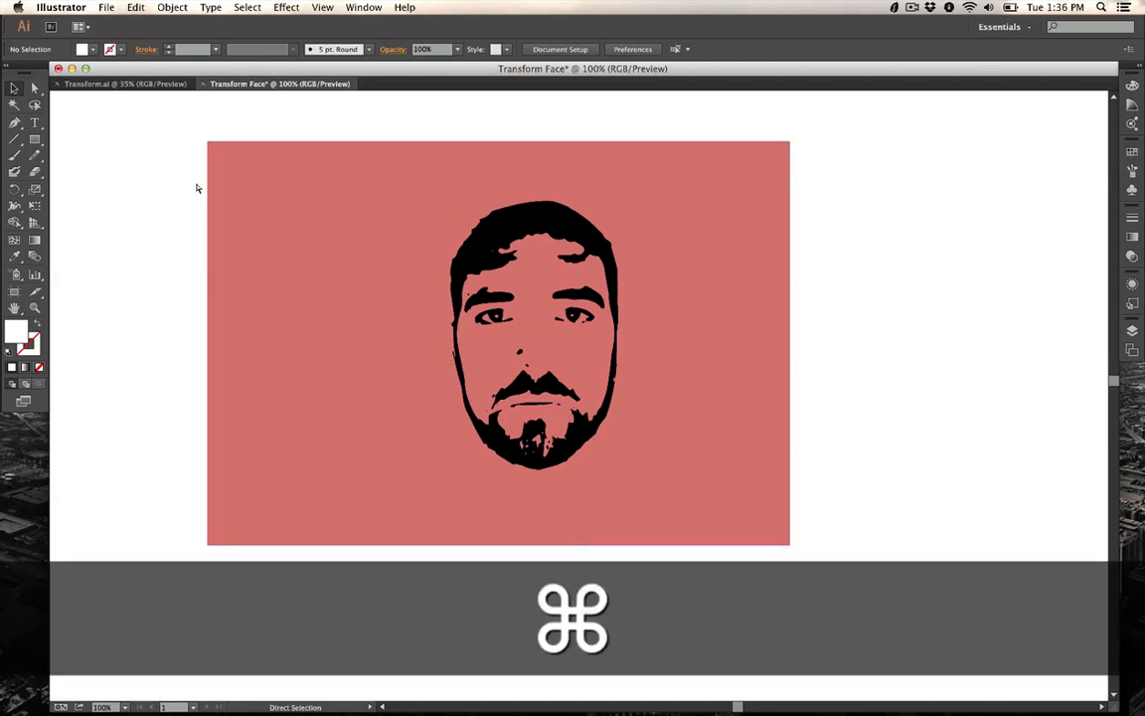
{"action": "key", "text": "super+a"}
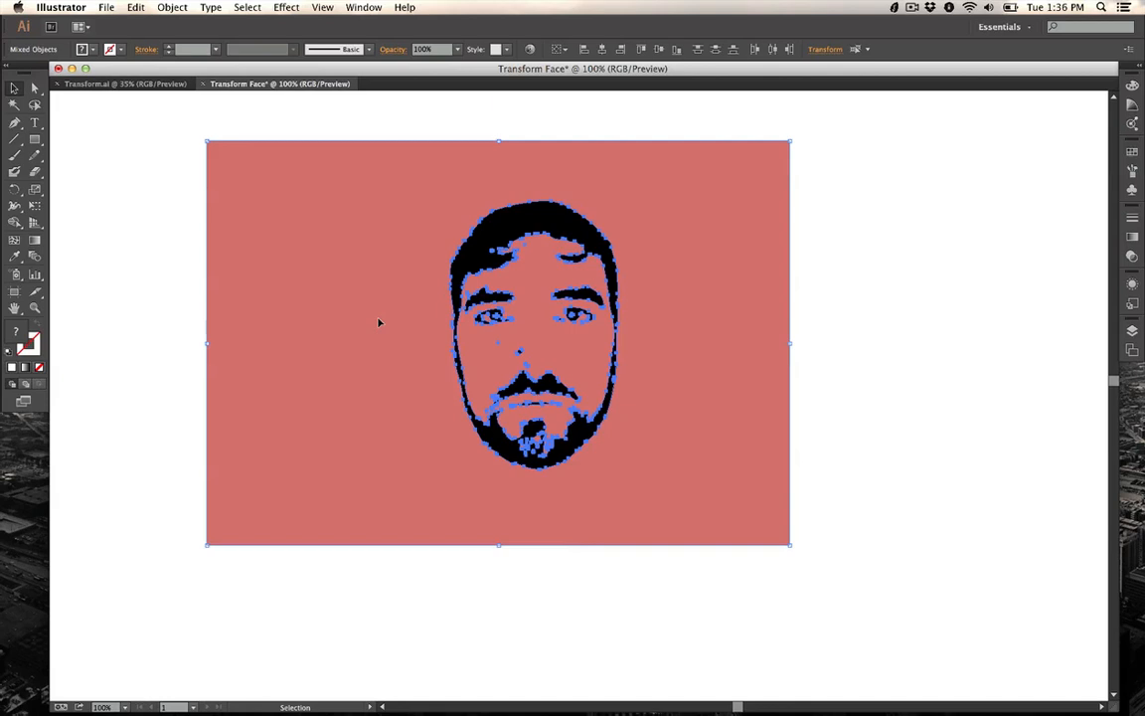
{"action": "key", "text": "shift+m"}
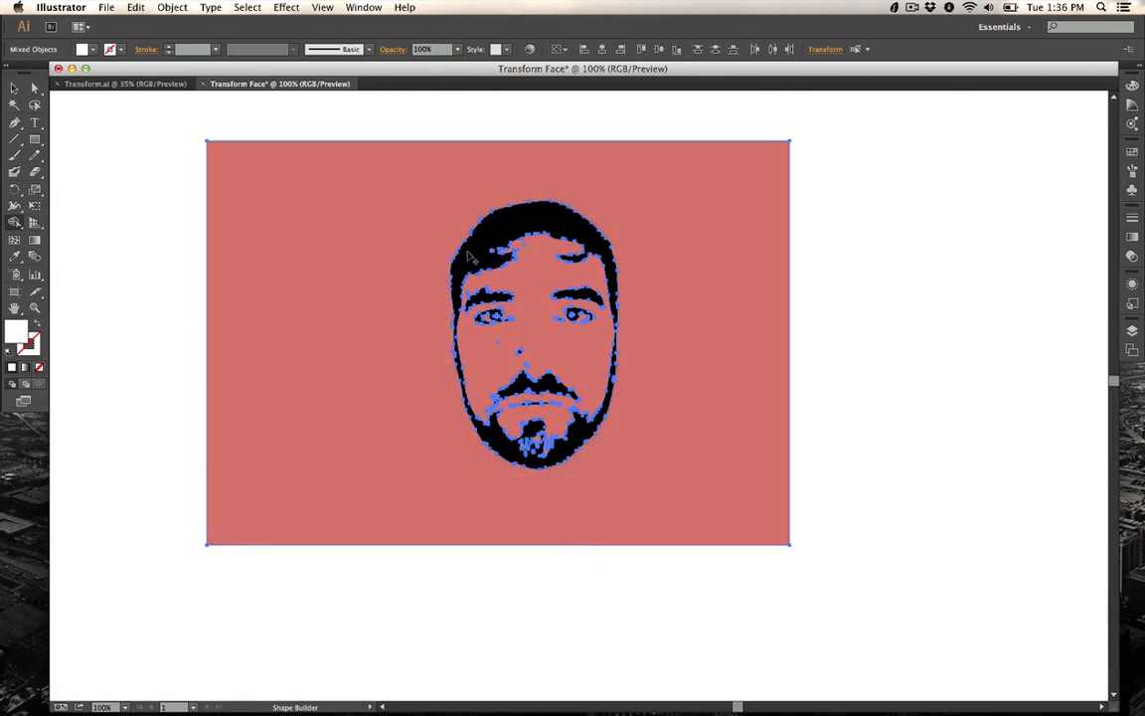
{"action": "mouse_move", "coordinate": [433, 238]}
{"action": "left_mouse_down"}
{"action": "mouse_move", "coordinate": [554, 290]}
{"action": "mouse_move", "coordinate": [654, 382]}
{"action": "left_mouse_up"}
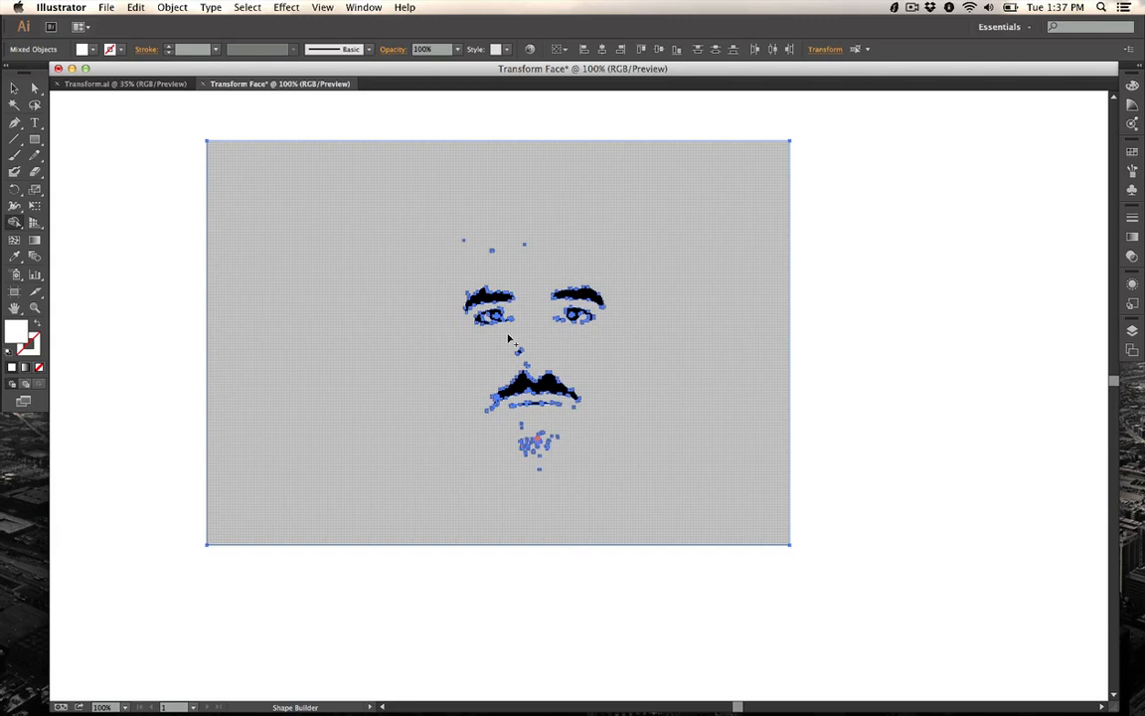
{"action": "key", "text": "super+z"}
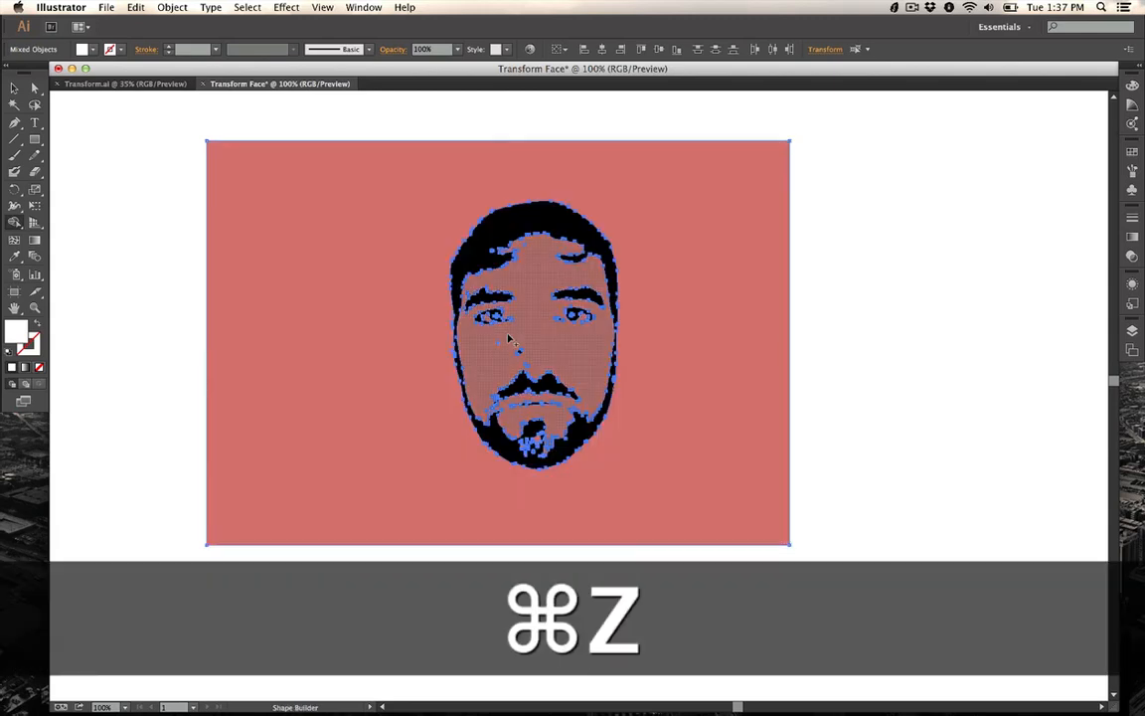
Step: Remove the rectangle area surrounding the face with the Shape Builder tool
{"action": "key", "text": "alt"}
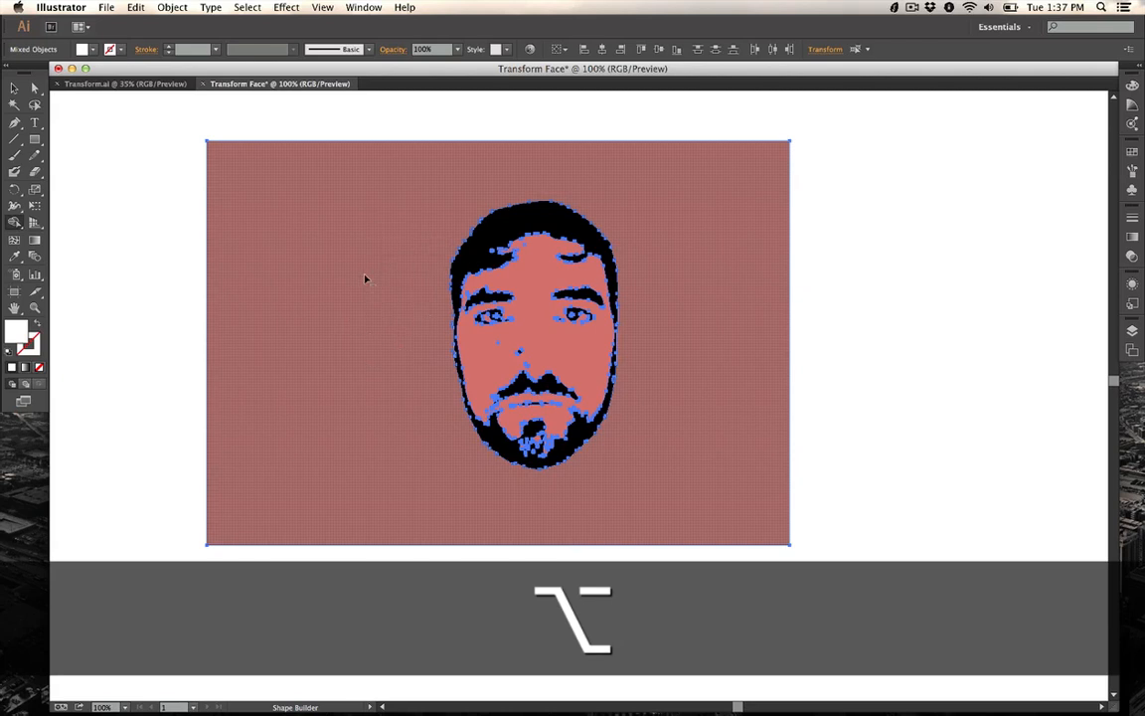
{"action": "left_click", "coordinate": [364, 280], "text": "alt"}
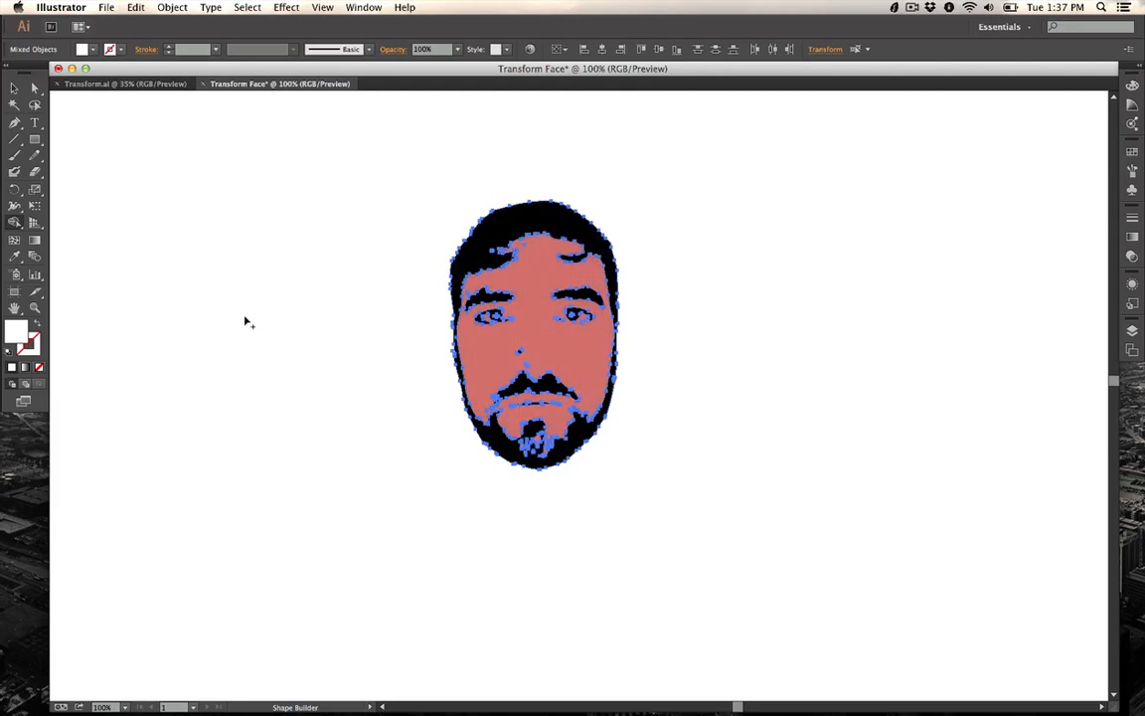
{"action": "left_click", "coordinate": [14, 90]}
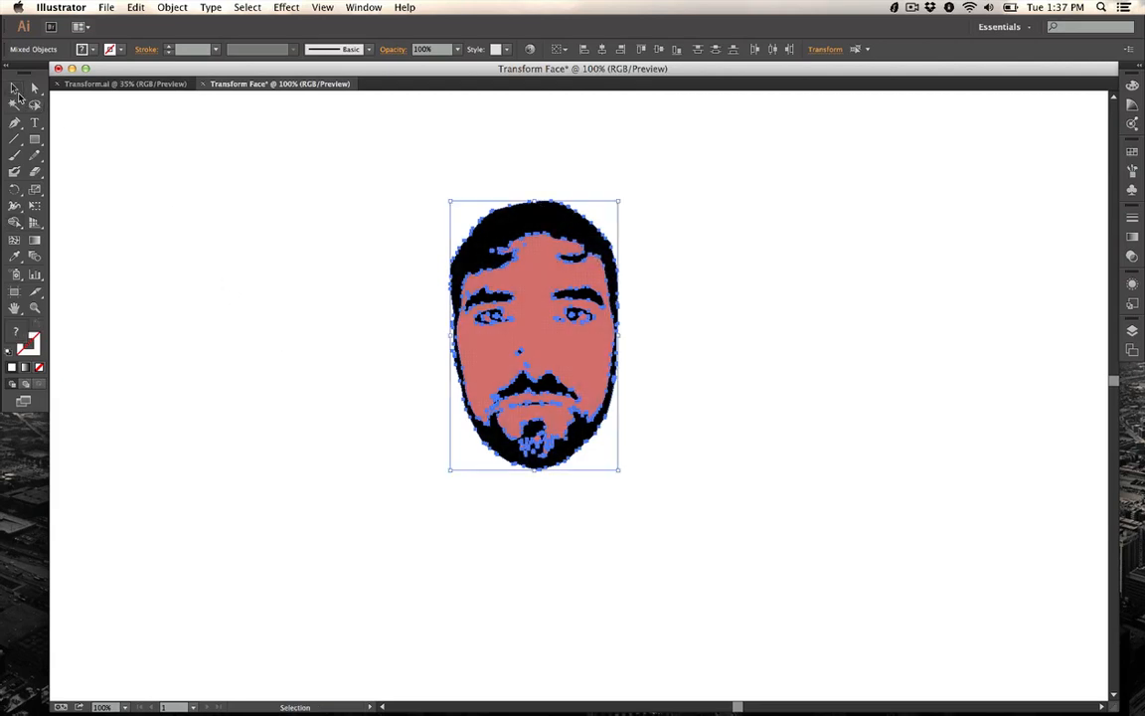
Step: Scale the face artwork up proportionally to nearly fill the artboard and position it near the top
{"action": "key", "text": "super"}
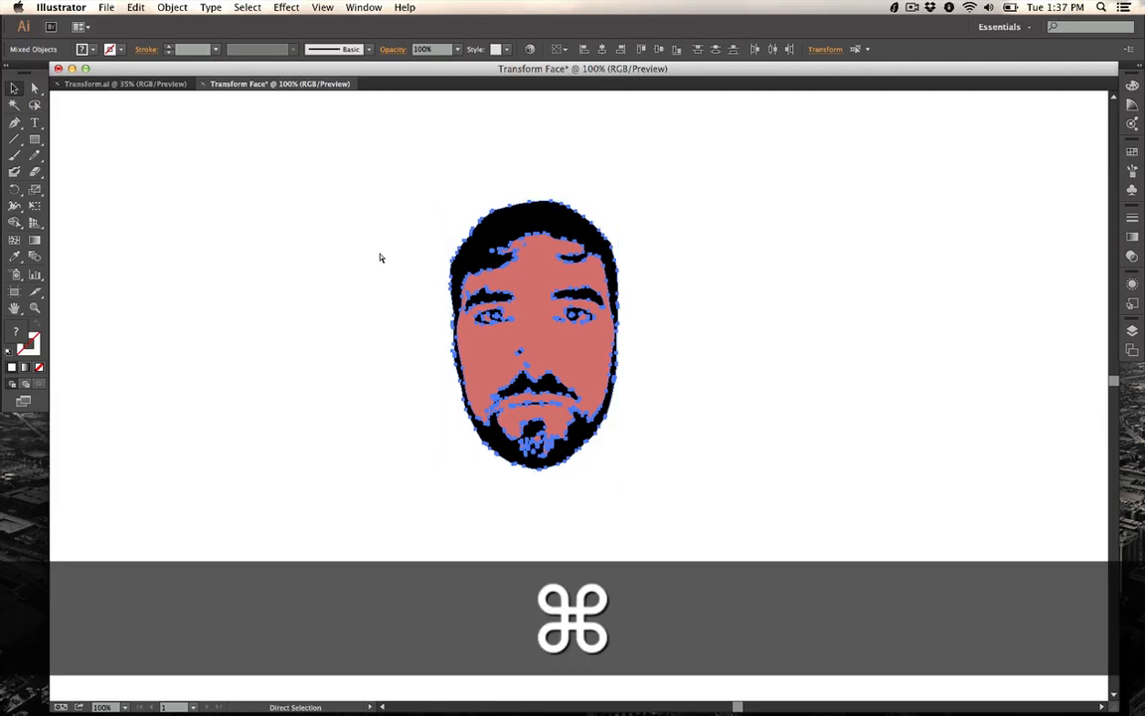
{"action": "key", "text": "super+0"}
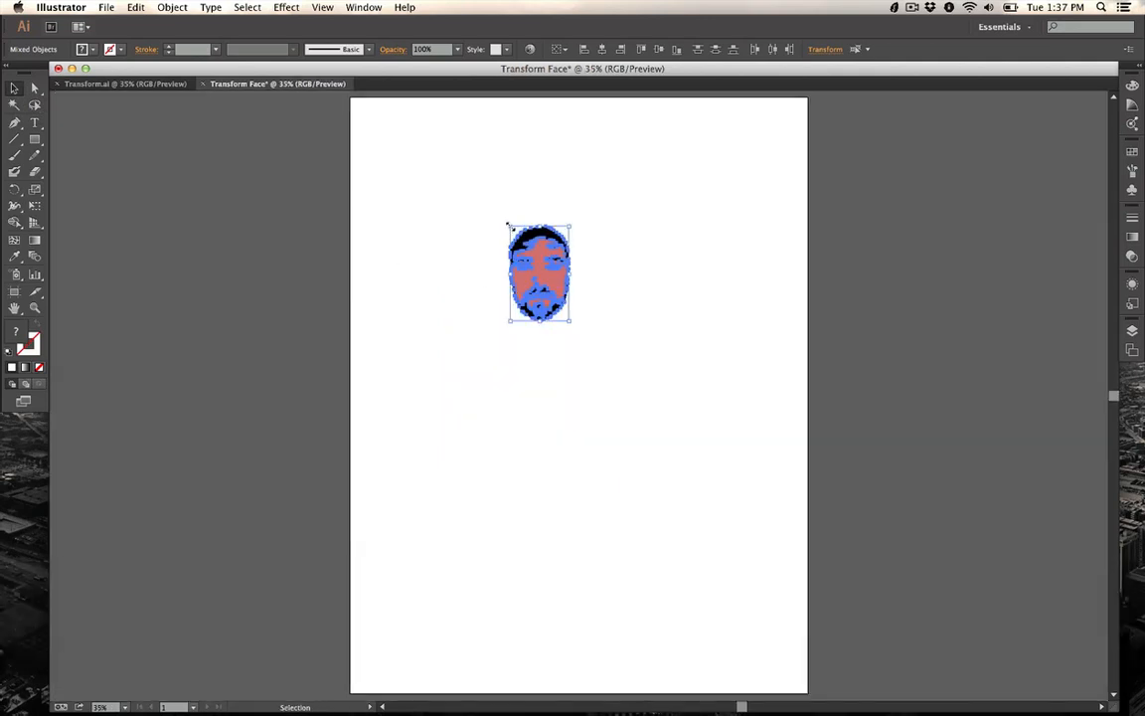
{"action": "key", "text": "shift"}
{"action": "left_click_drag", "start_coordinate": [507, 223], "coordinate": [418, 114]}
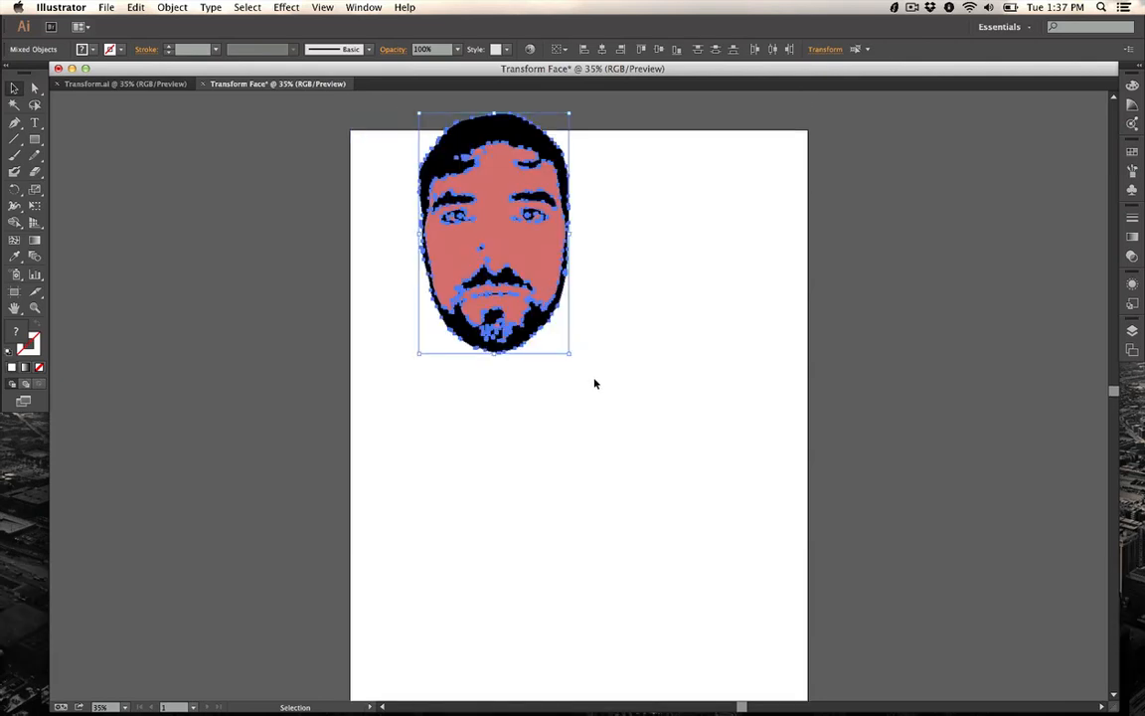
{"action": "left_click_drag", "start_coordinate": [524, 260], "coordinate": [524, 285]}
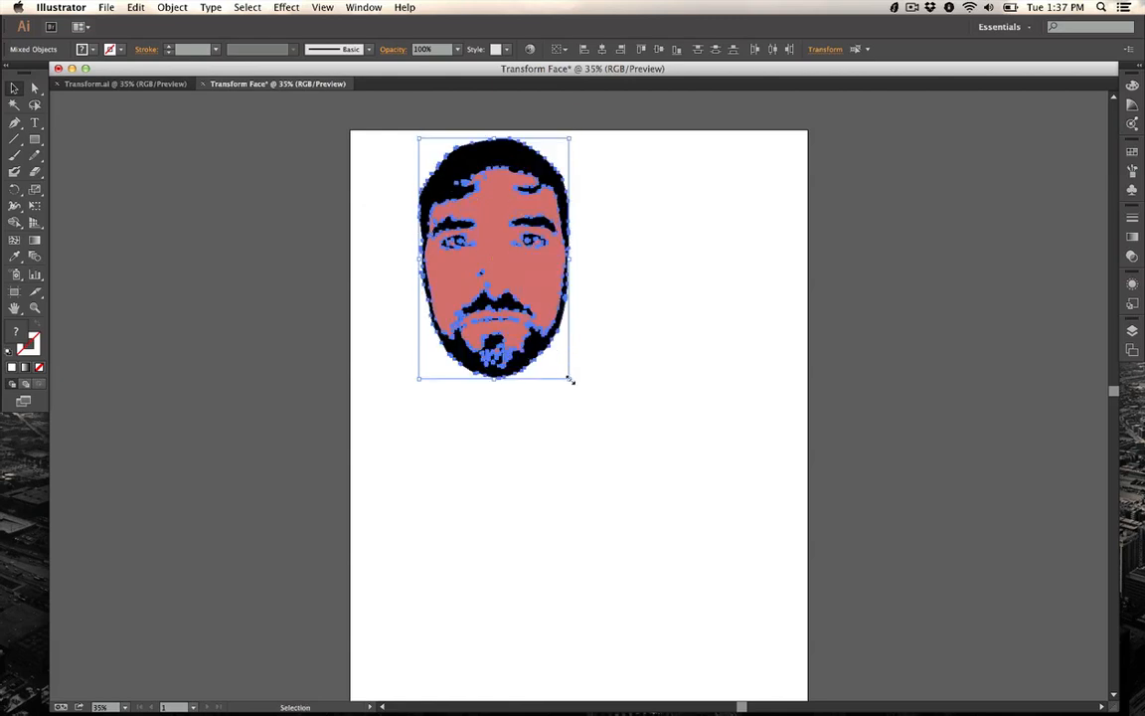
{"action": "key", "text": "shift"}
{"action": "left_click_drag", "start_coordinate": [569, 379], "coordinate": [753, 699]}
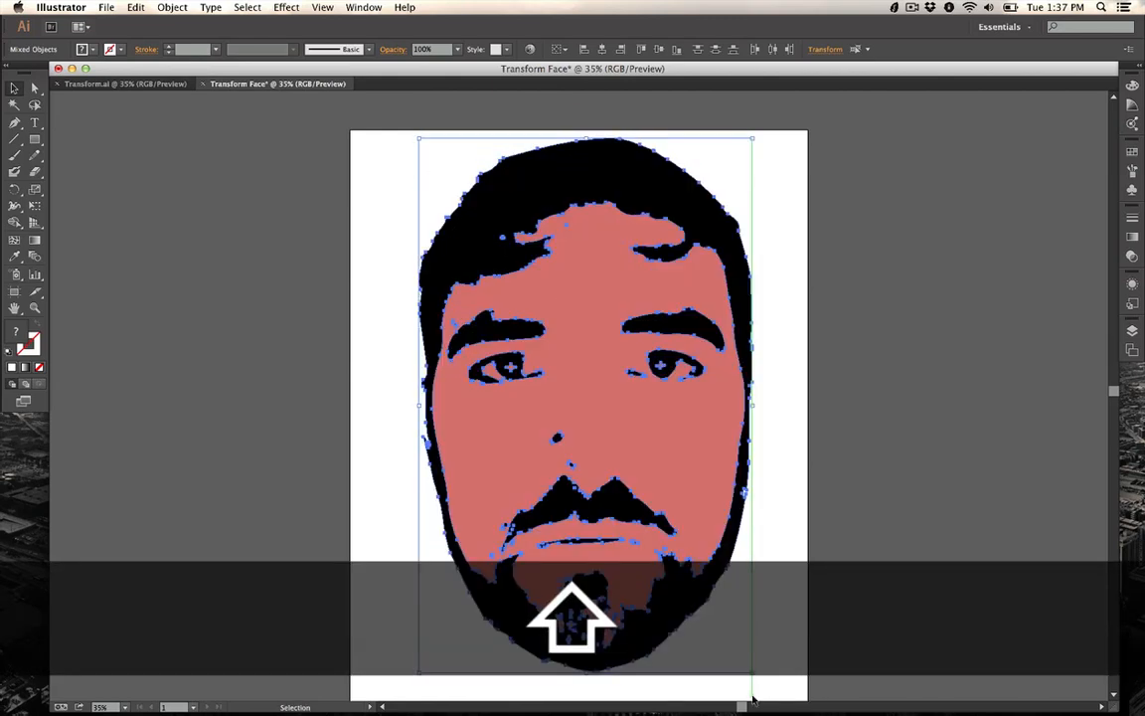
{"action": "scroll", "coordinate": [706, 585], "scroll_direction": "down", "scroll_amount": 3}
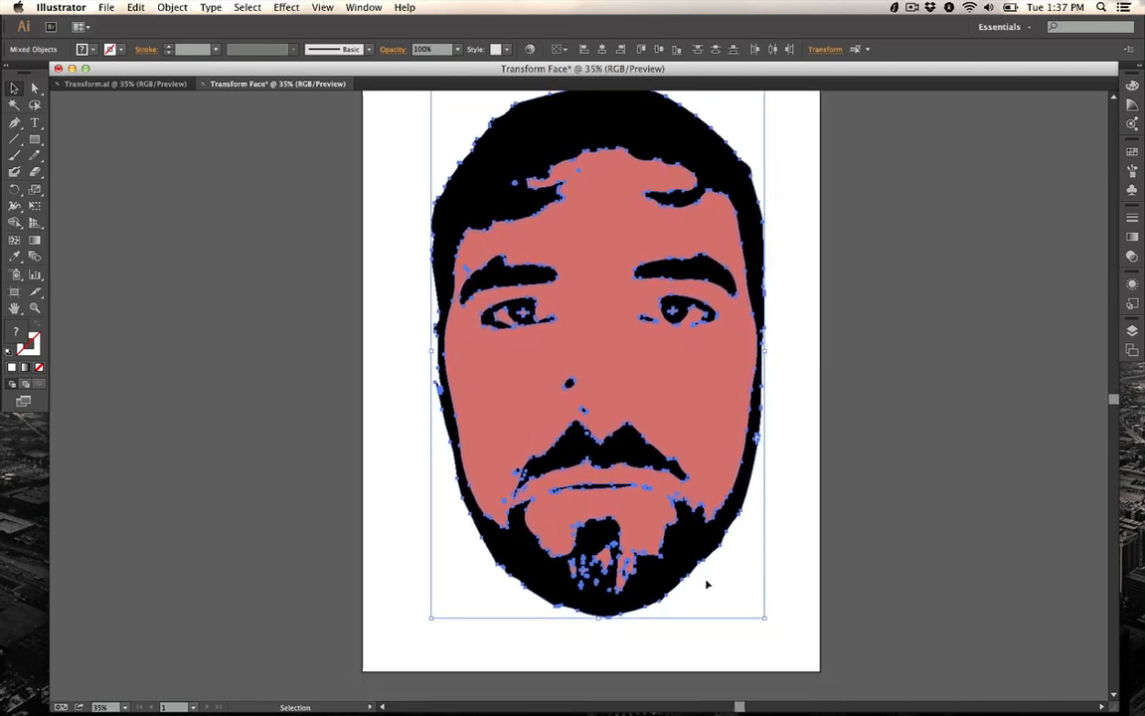
{"action": "key", "text": "shift"}
{"action": "left_click_drag", "start_coordinate": [766, 617], "coordinate": [784, 644]}
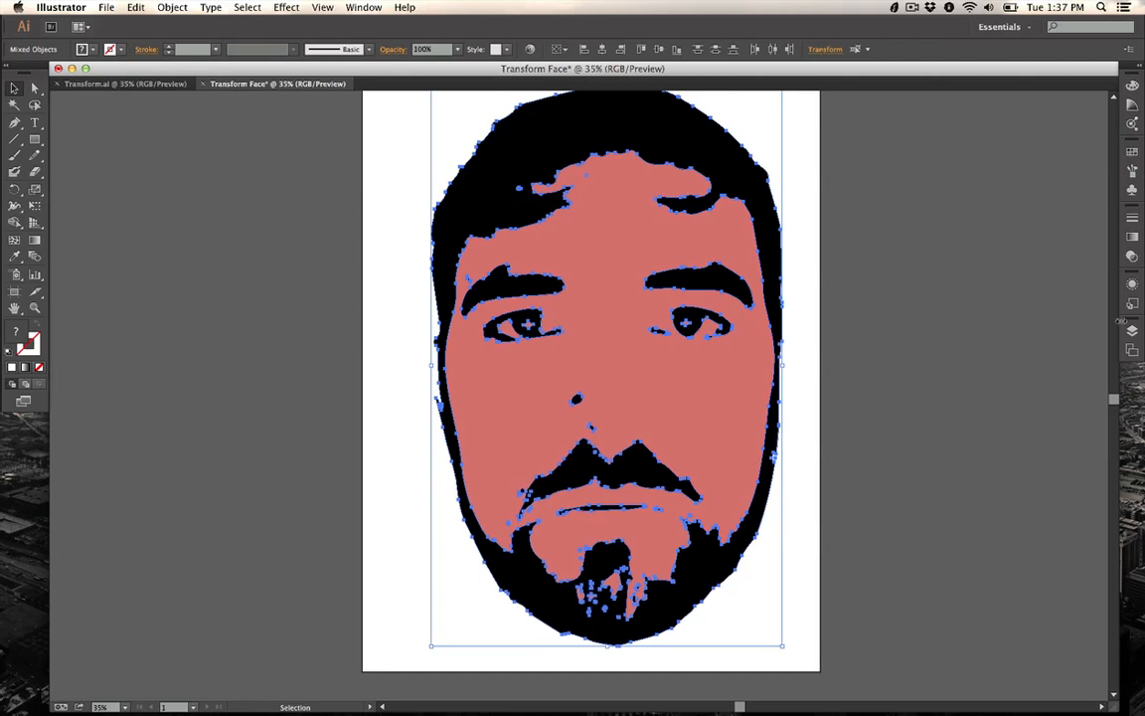
Step: Delete the bottom white path layer in the Layers panel
{"action": "left_click", "coordinate": [1133, 330]}
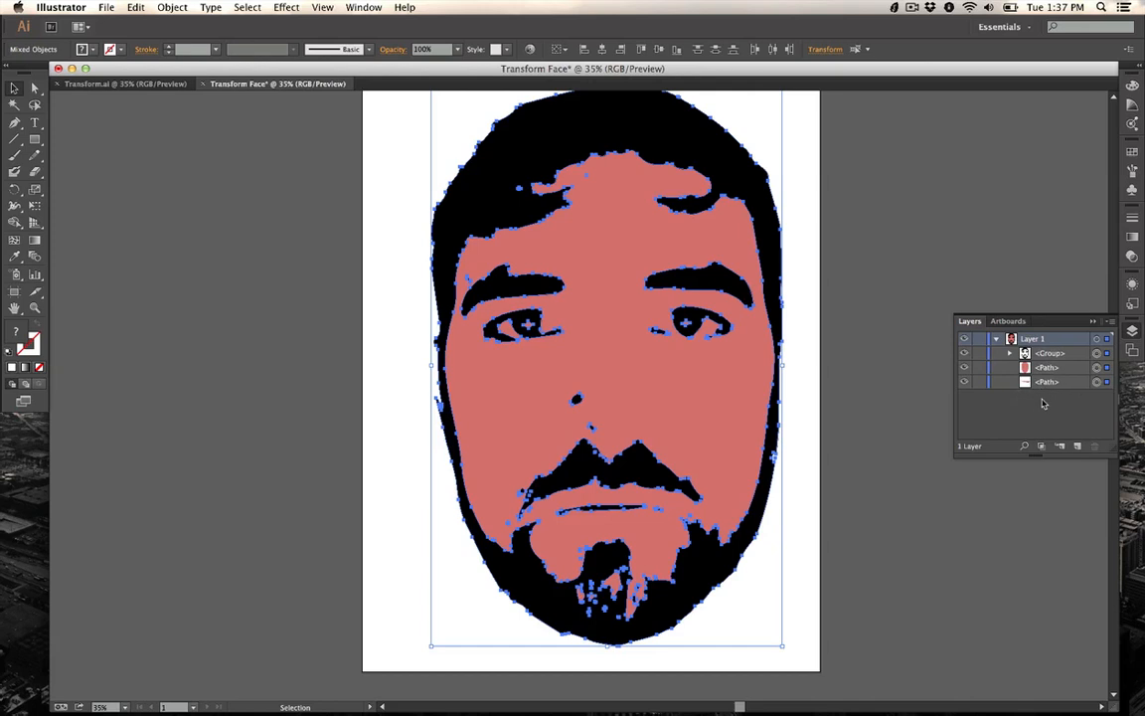
{"action": "left_click", "coordinate": [1041, 384]}
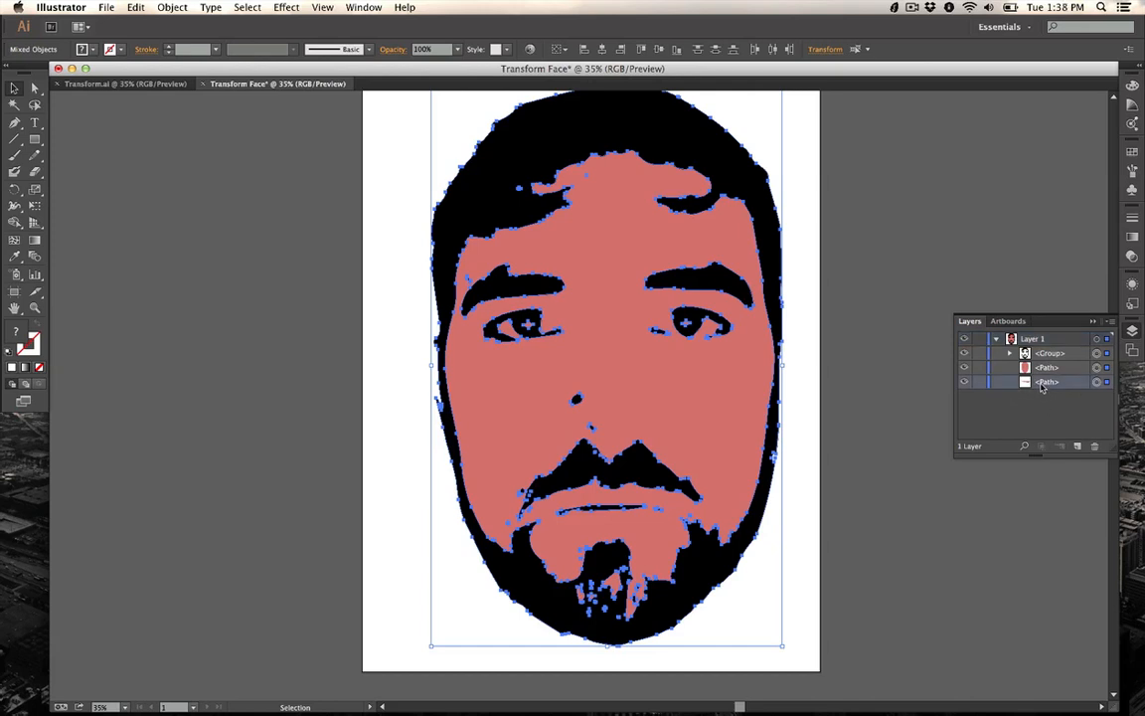
{"action": "left_click", "coordinate": [1096, 384]}
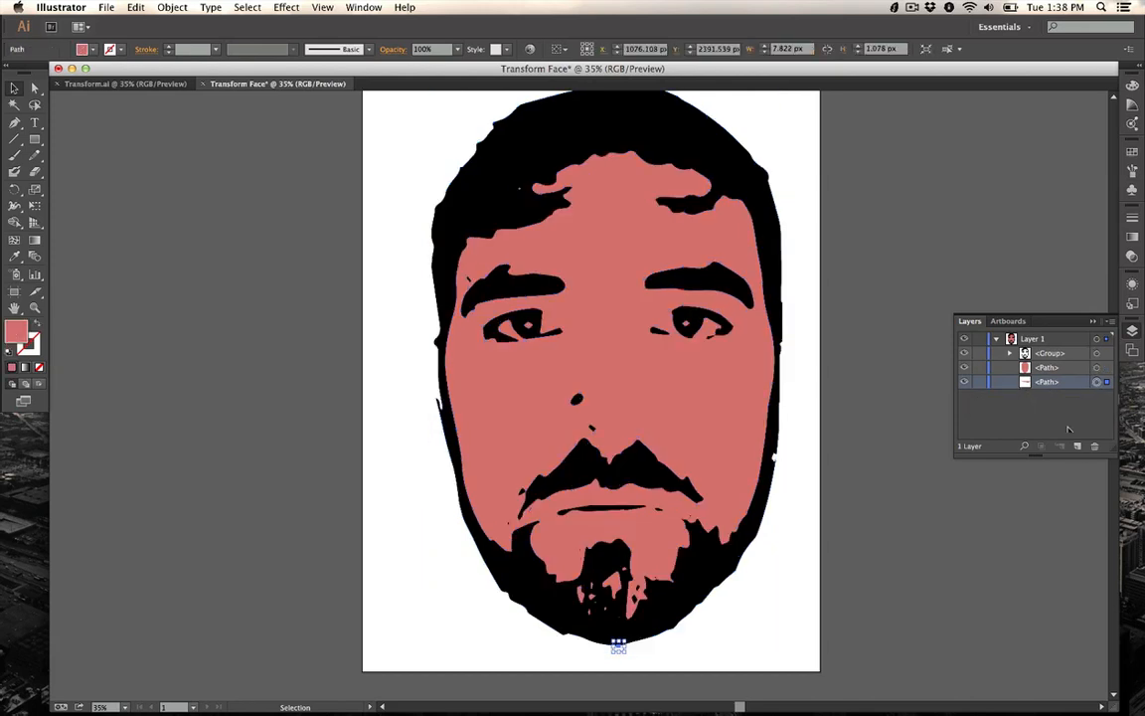
{"action": "left_click", "coordinate": [1095, 450]}
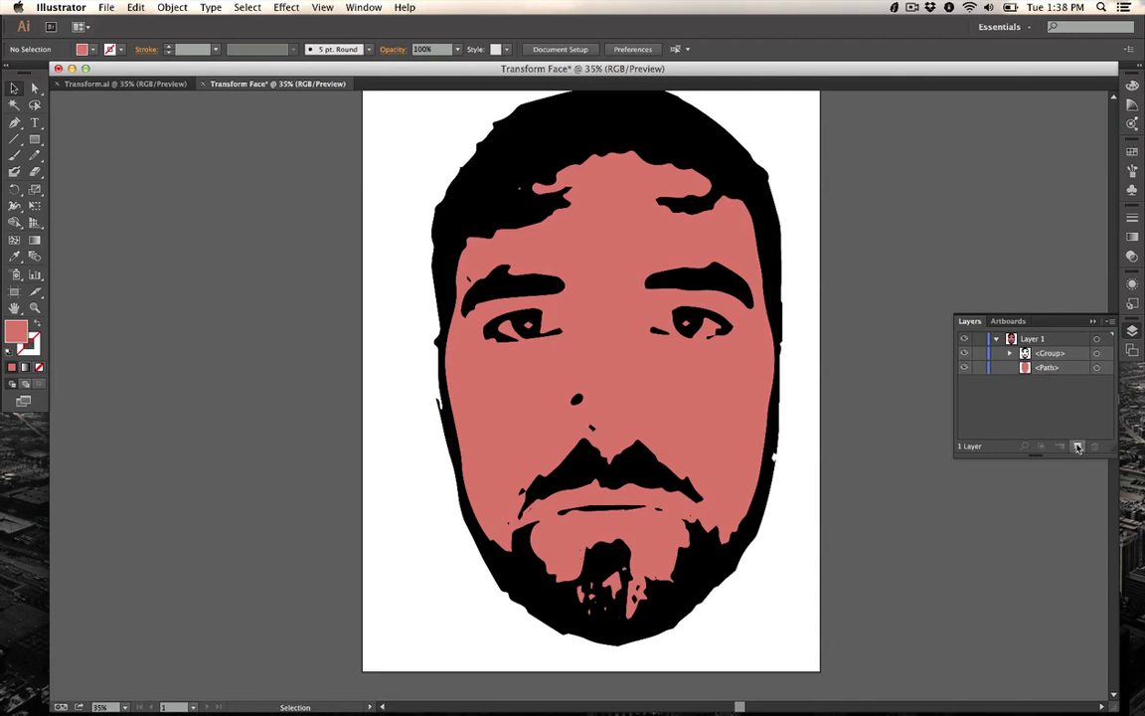
Step: Create a new layer and move the black face group into it, leaving the skin path in the original layer
{"action": "left_click", "coordinate": [631, 365]}
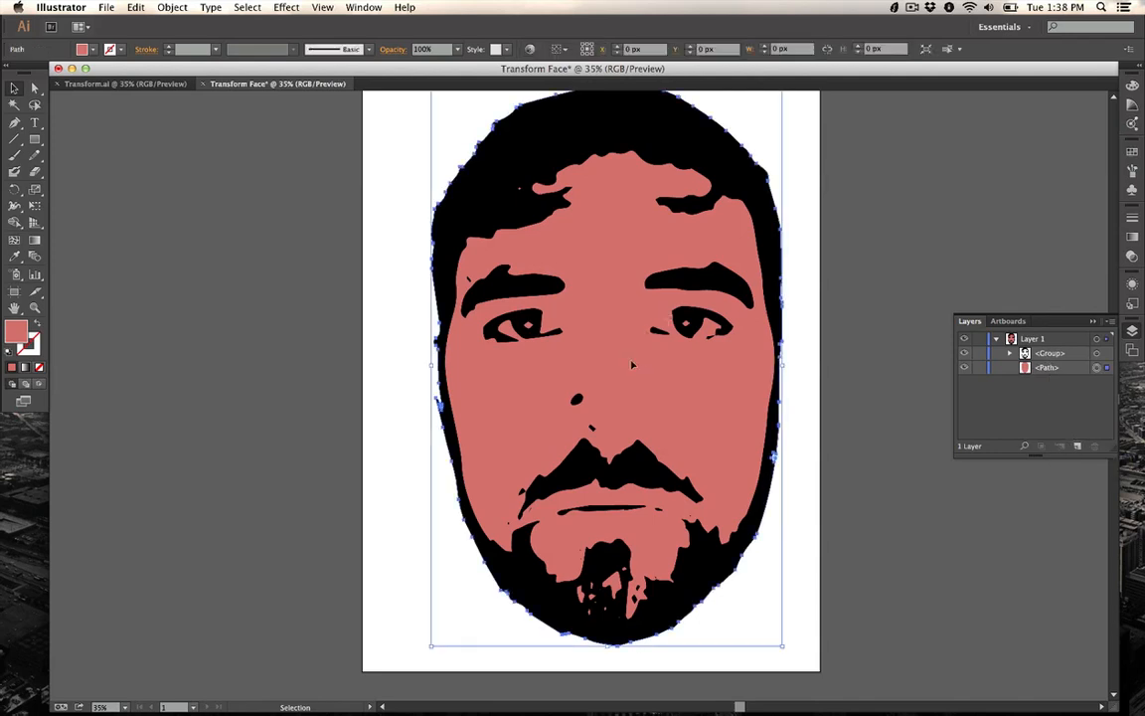
{"action": "left_click", "coordinate": [729, 180]}
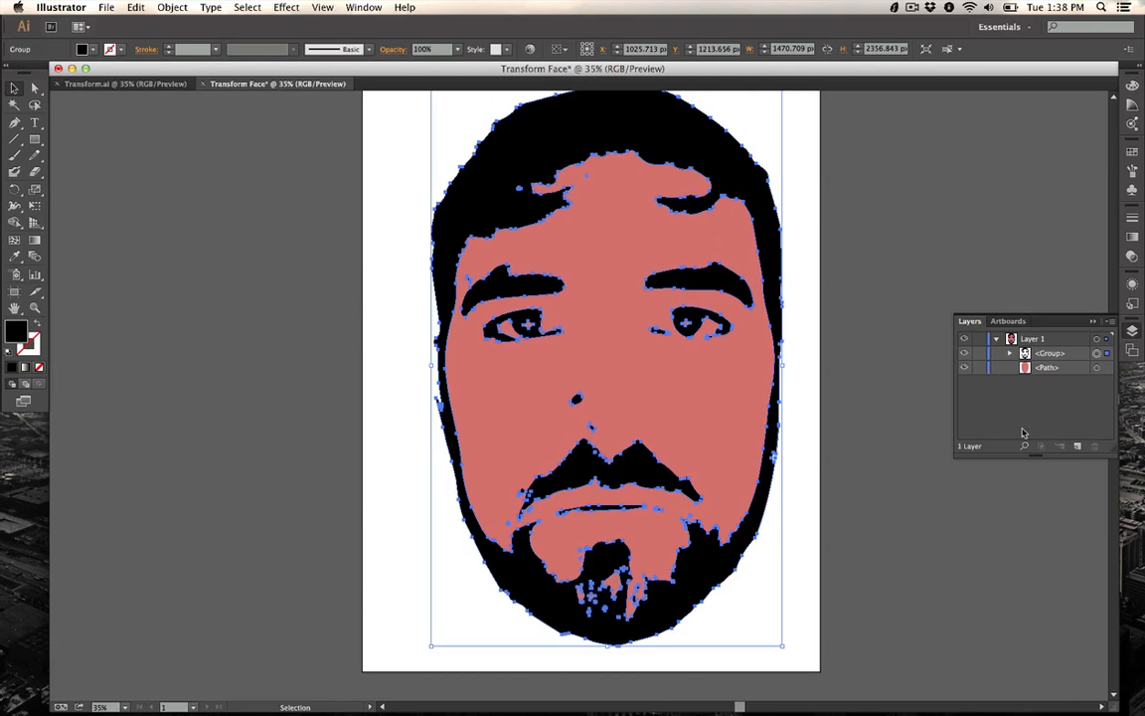
{"action": "left_click", "coordinate": [1078, 449]}
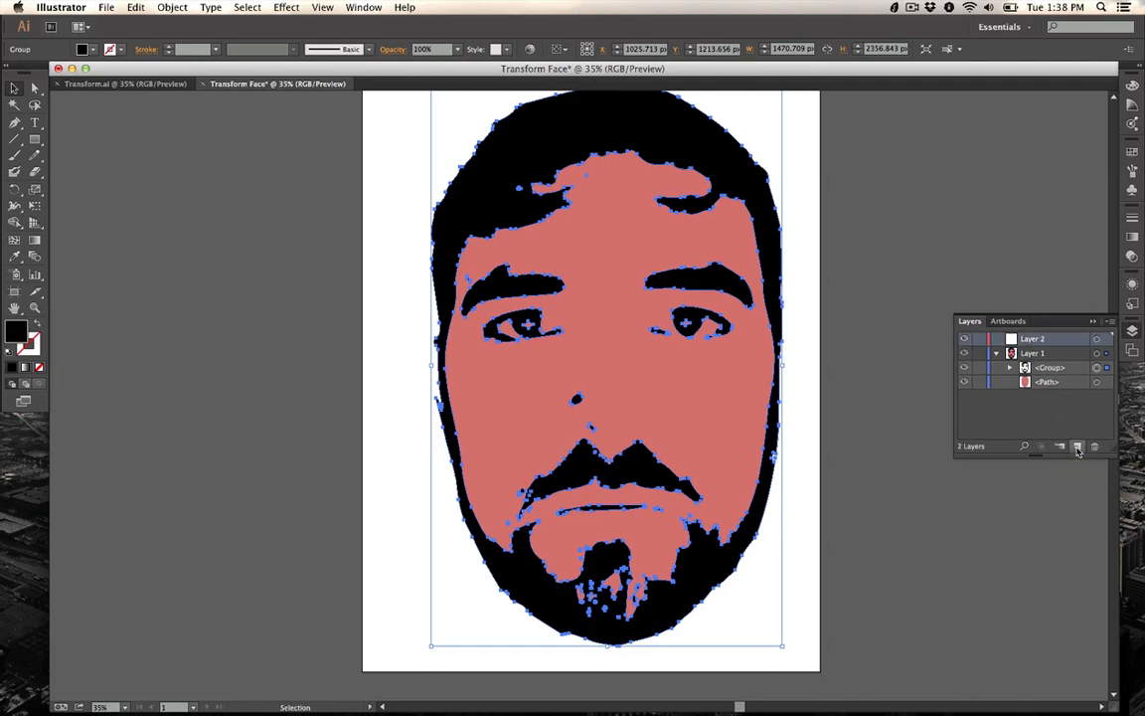
{"action": "left_click", "coordinate": [1042, 369]}
{"action": "left_click_drag", "start_coordinate": [1043, 371], "coordinate": [1033, 341]}
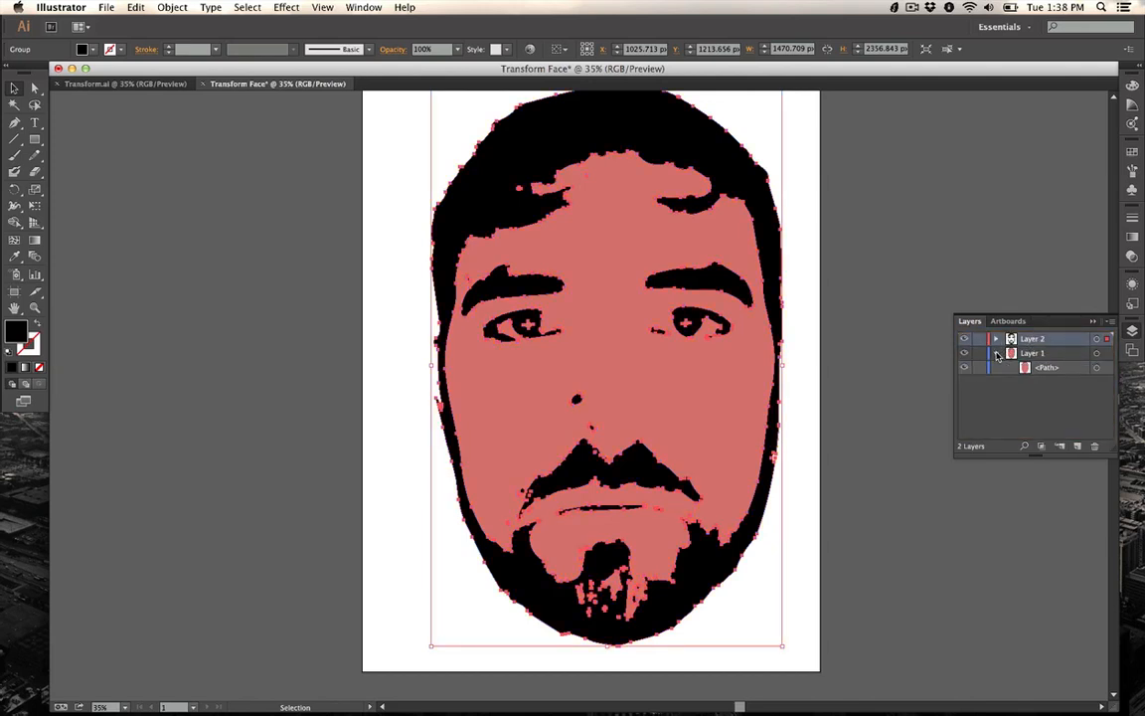
{"action": "left_click", "coordinate": [997, 354]}
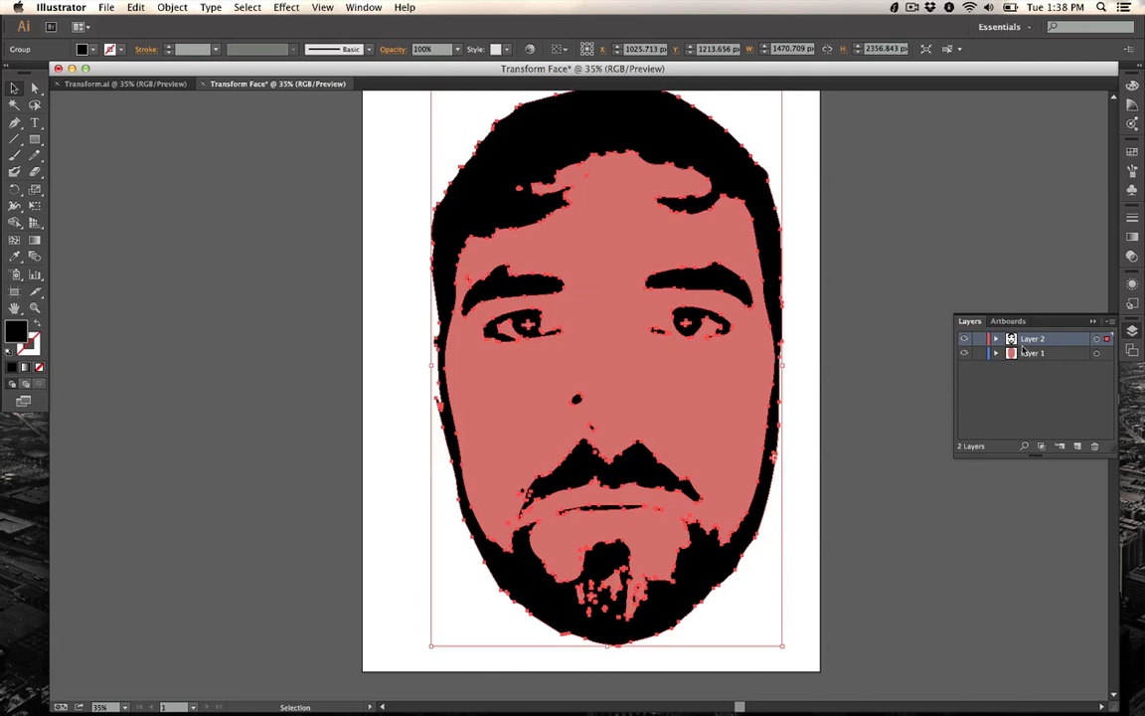
{"action": "left_click", "coordinate": [1024, 354]}
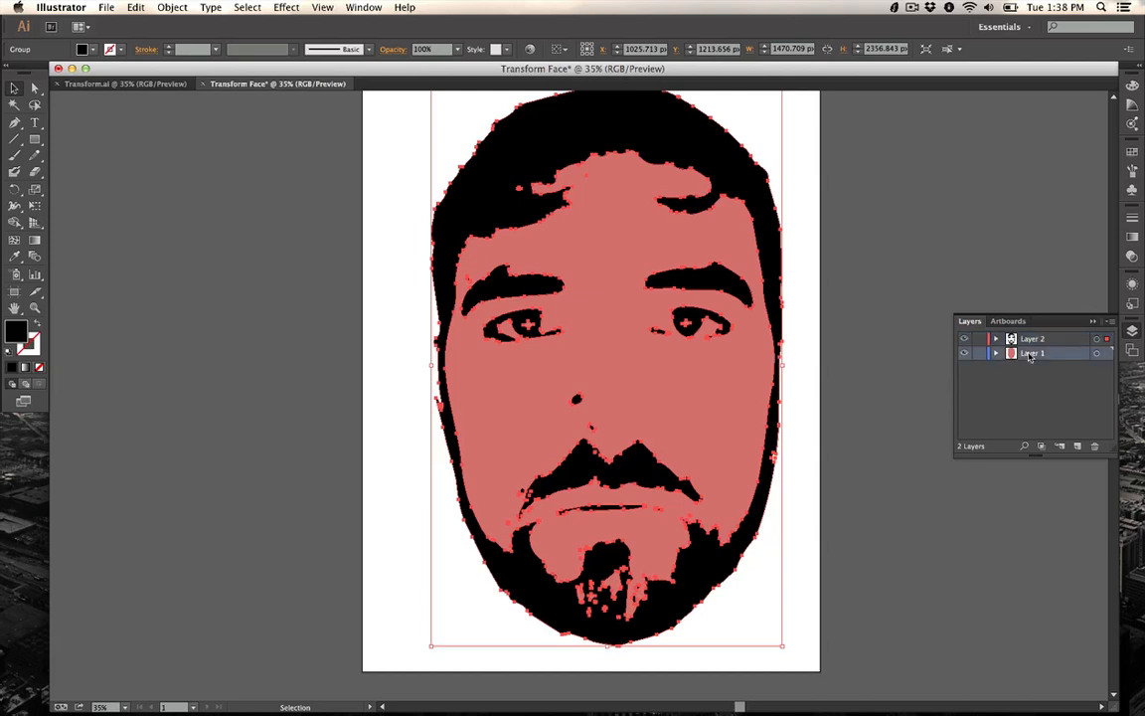
Step: Rename the top layer Black and the bottom layer White
{"action": "left_click", "coordinate": [669, 383]}
{"action": "left_click", "coordinate": [1034, 338]}
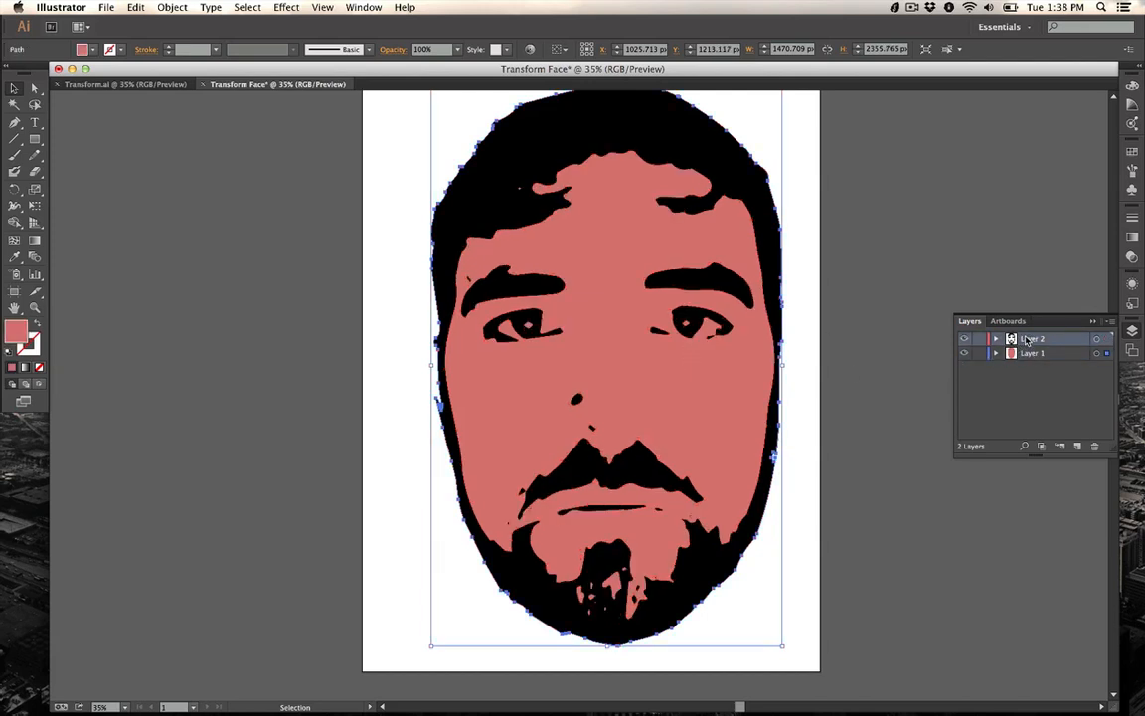
{"action": "left_click", "coordinate": [749, 171]}
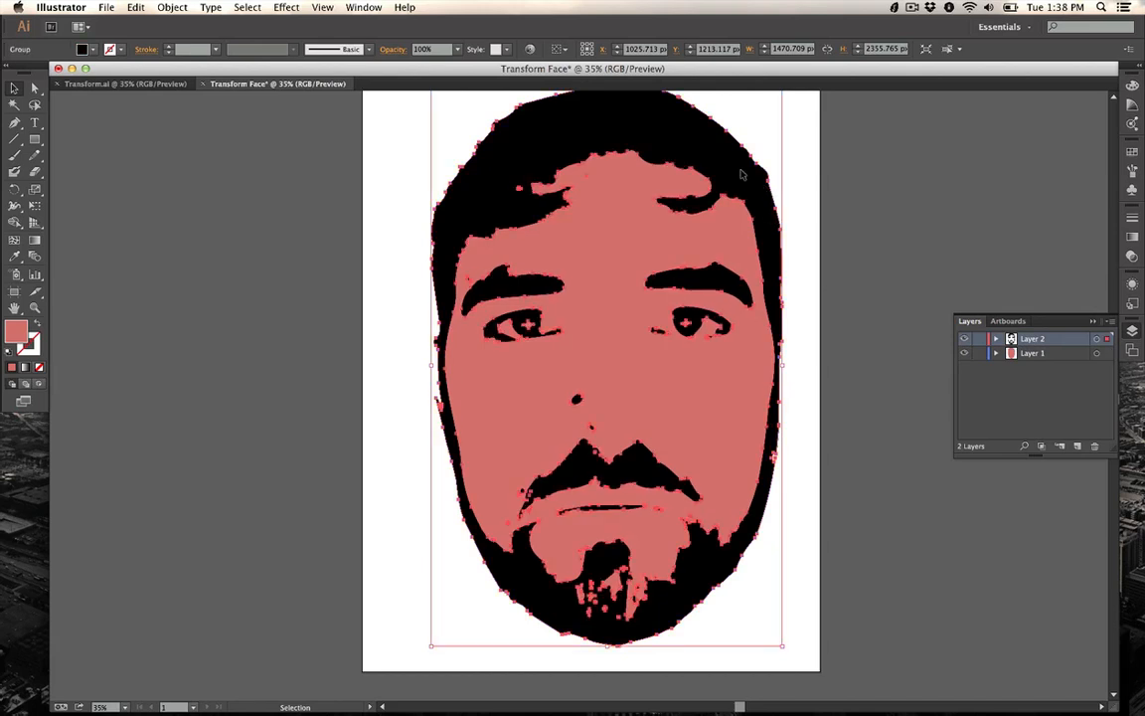
{"action": "left_click", "coordinate": [1026, 366]}
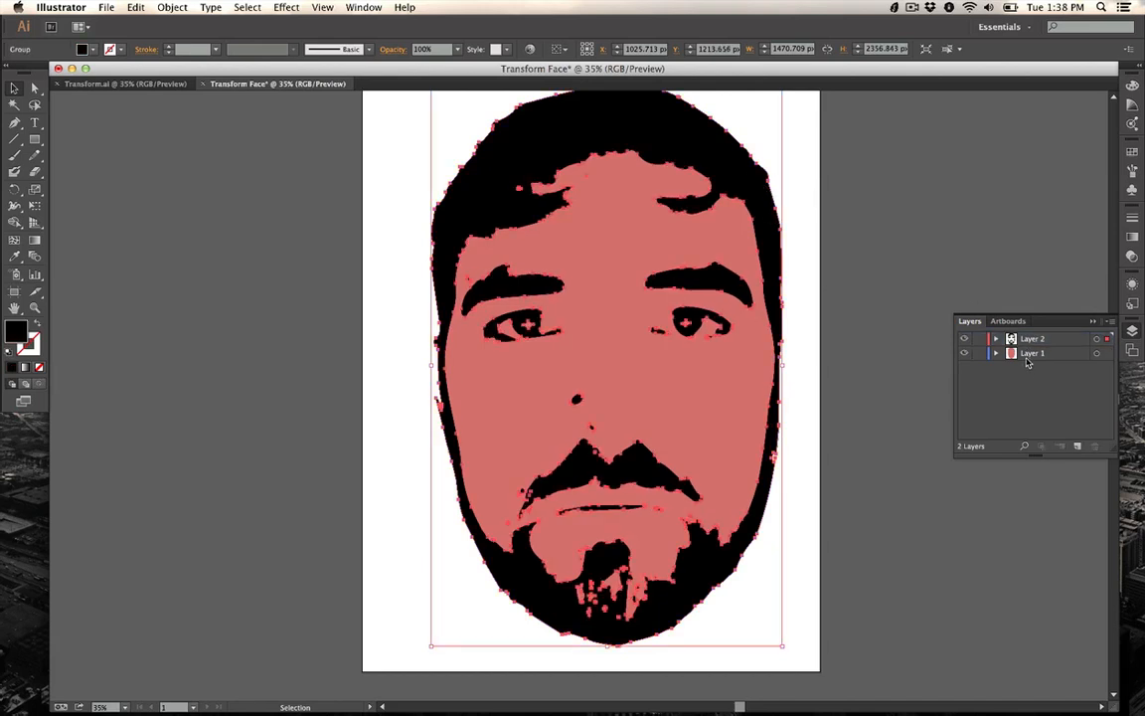
{"action": "double_click", "coordinate": [1032, 340]}
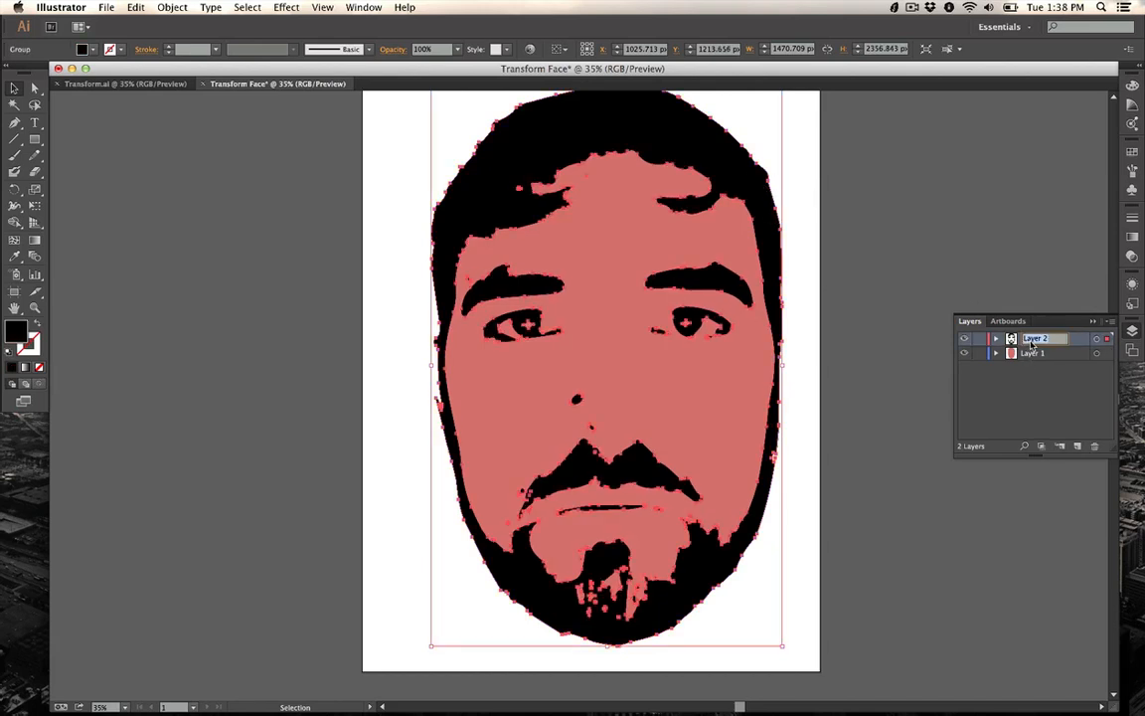
{"action": "type", "text": "B"}
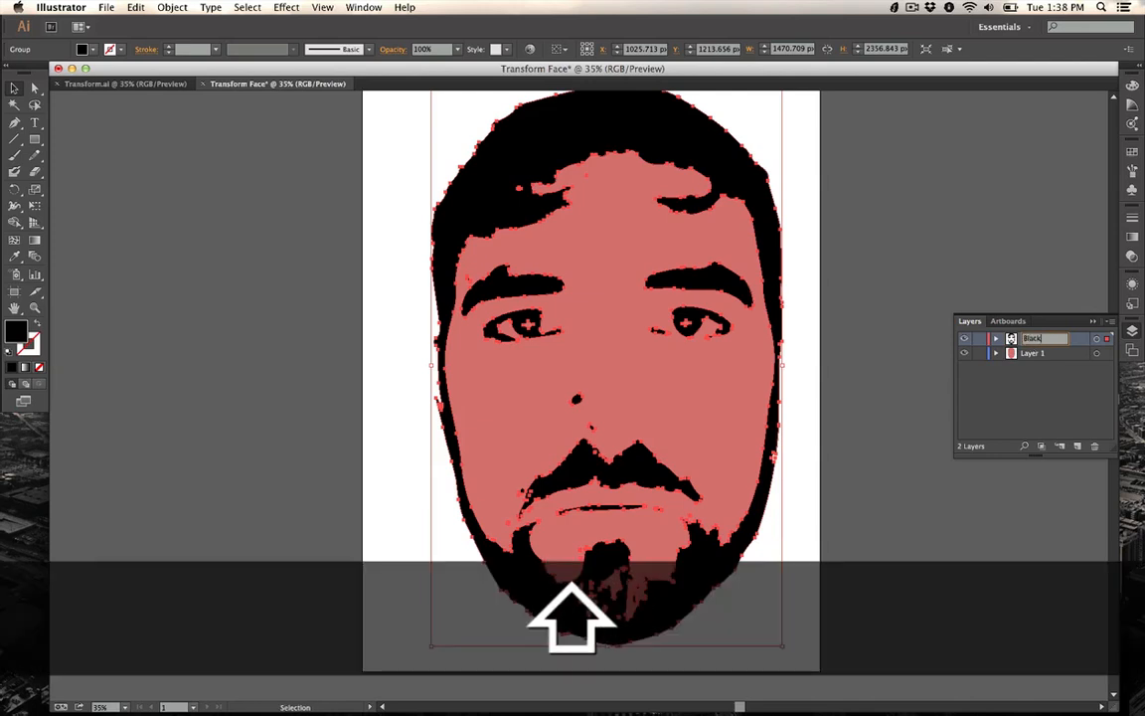
{"action": "type", "text": "lack"}
{"action": "double_click", "coordinate": [1032, 354]}
{"action": "type", "text": "White"}
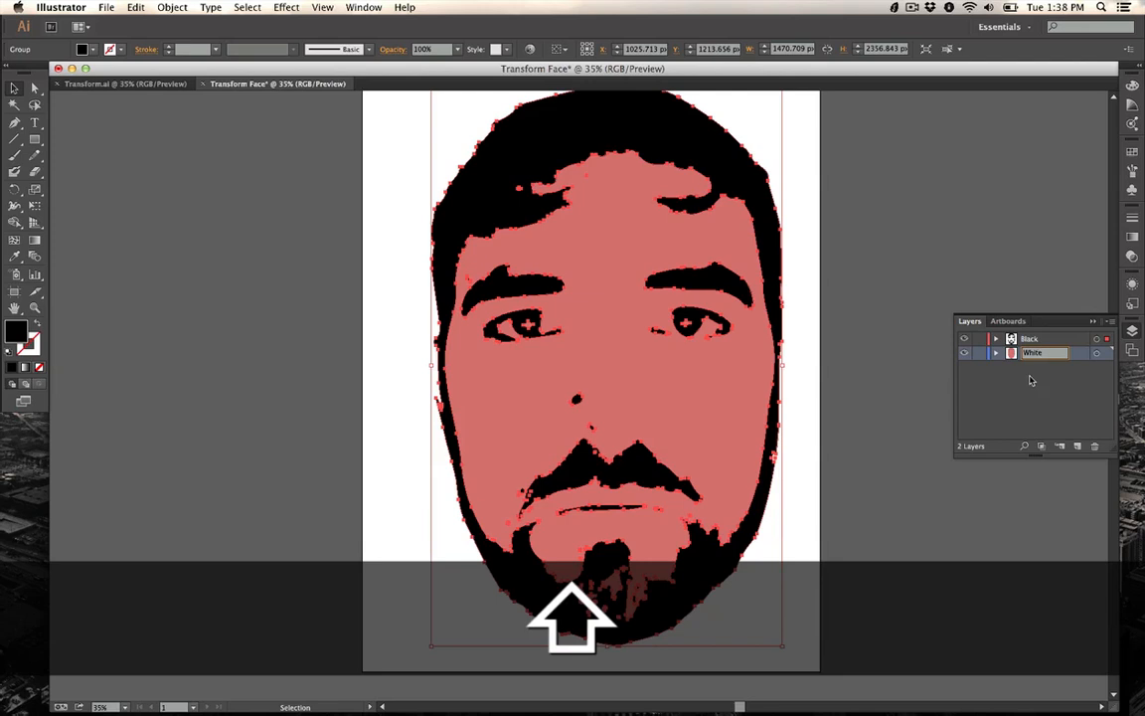
{"action": "key", "text": "Return"}
Step: Give the skin path a white fill and no stroke
{"action": "left_click", "coordinate": [585, 355]}
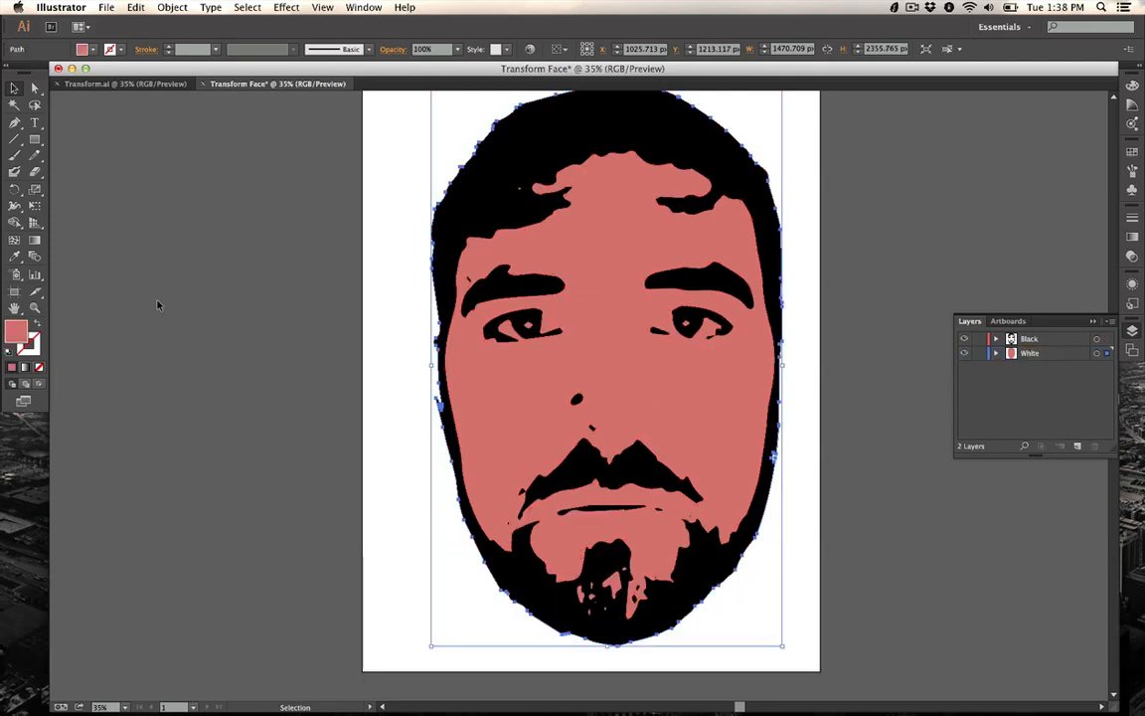
{"action": "double_click", "coordinate": [17, 329]}
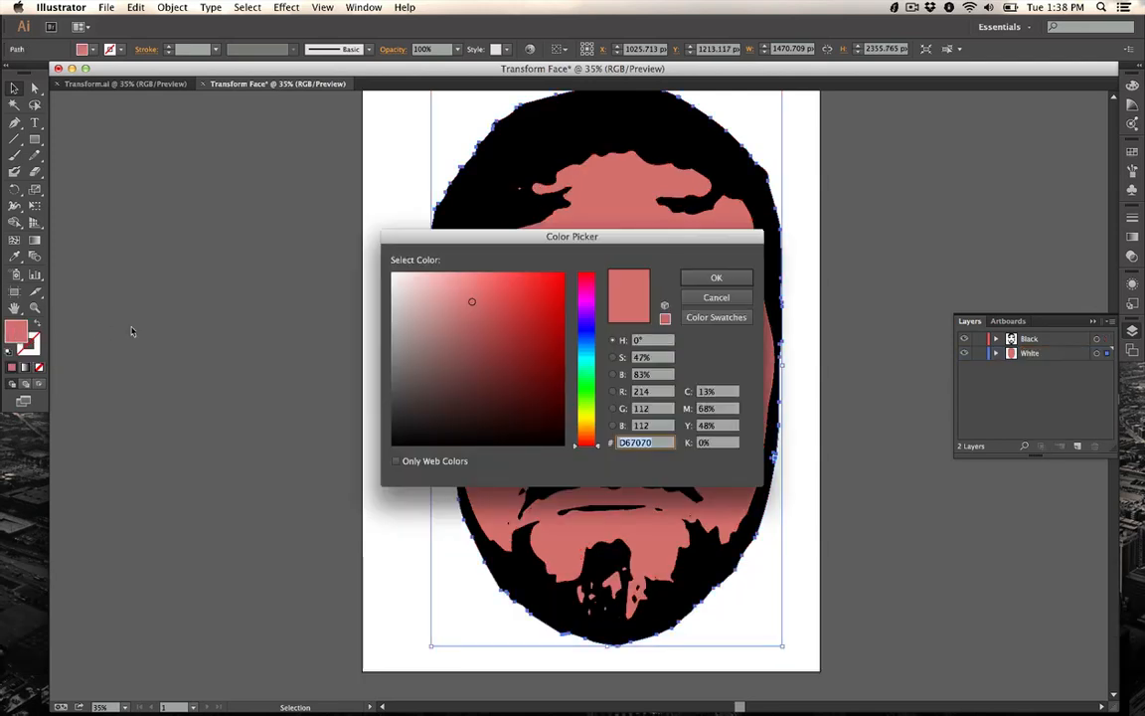
{"action": "left_click", "coordinate": [736, 298]}
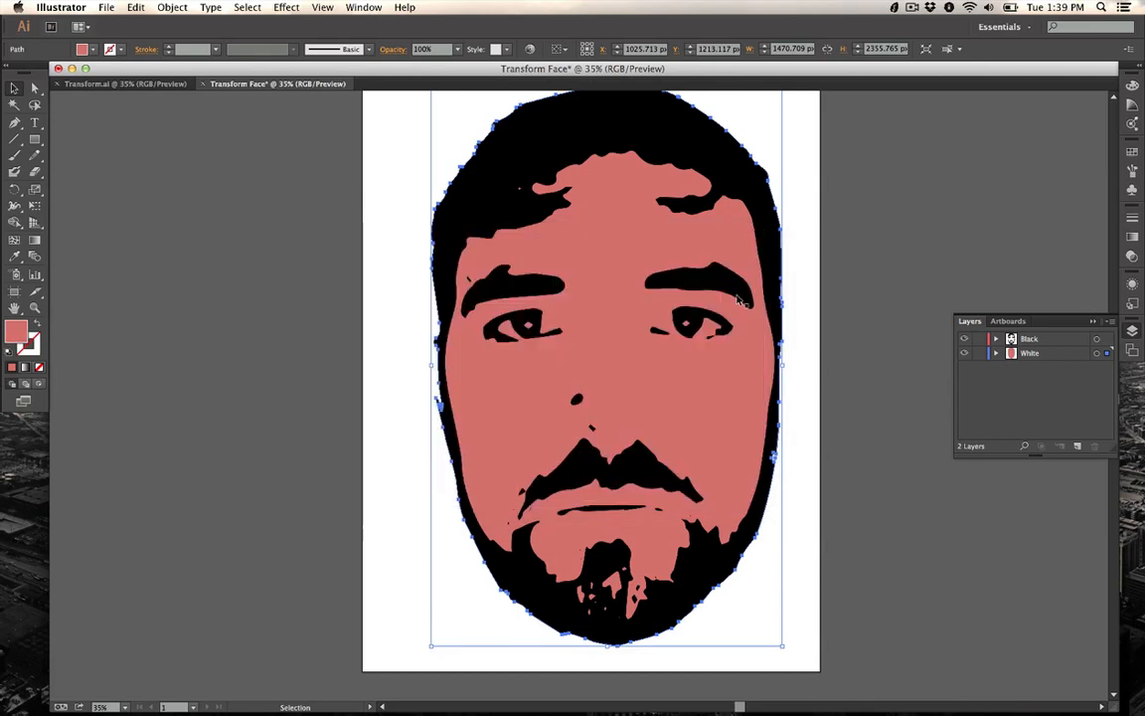
{"action": "left_click", "coordinate": [8, 355]}
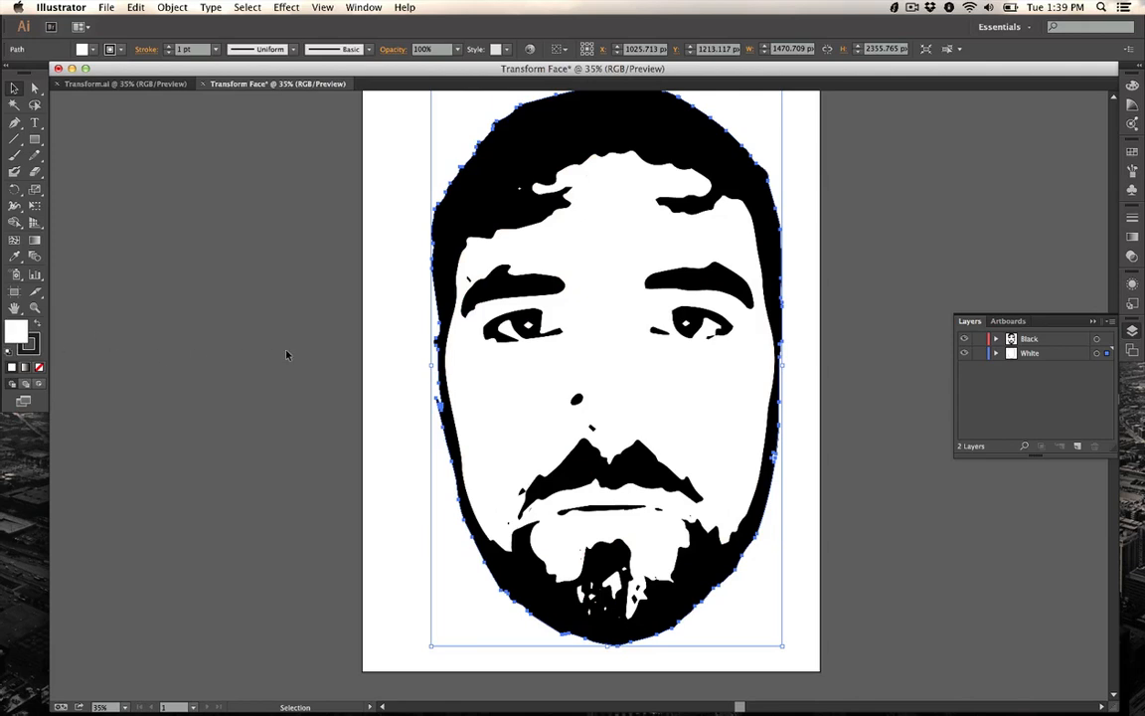
{"action": "left_click", "coordinate": [85, 49]}
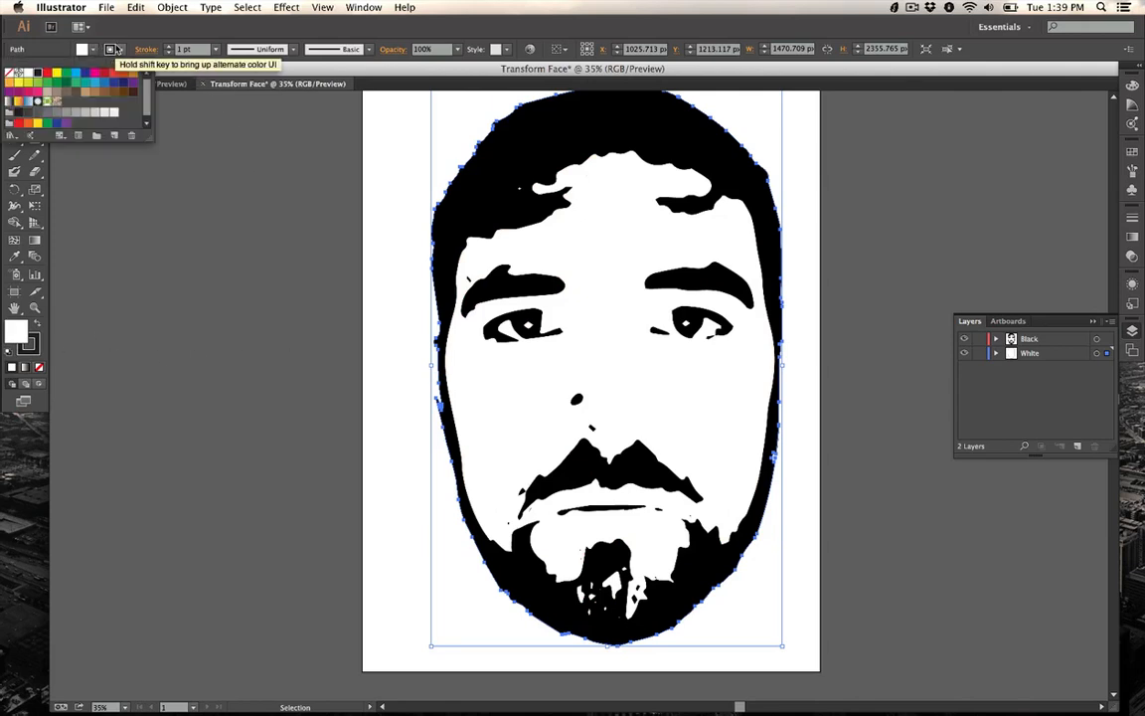
{"action": "left_click", "coordinate": [9, 73]}
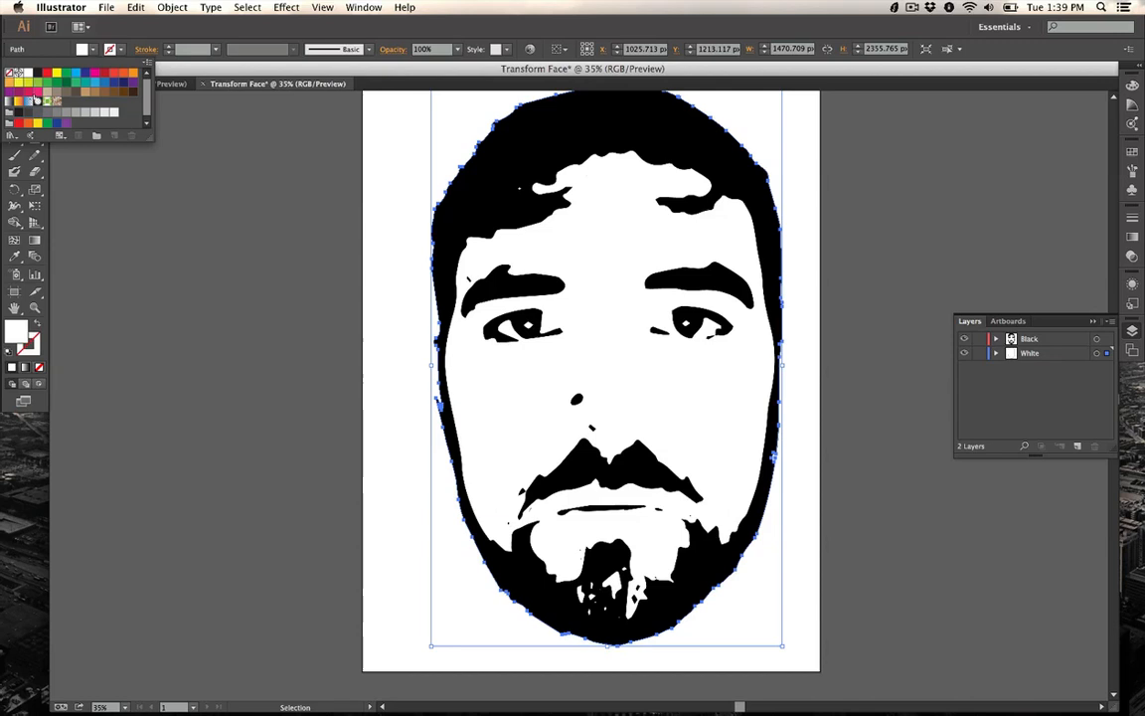
{"action": "left_click", "coordinate": [297, 294]}
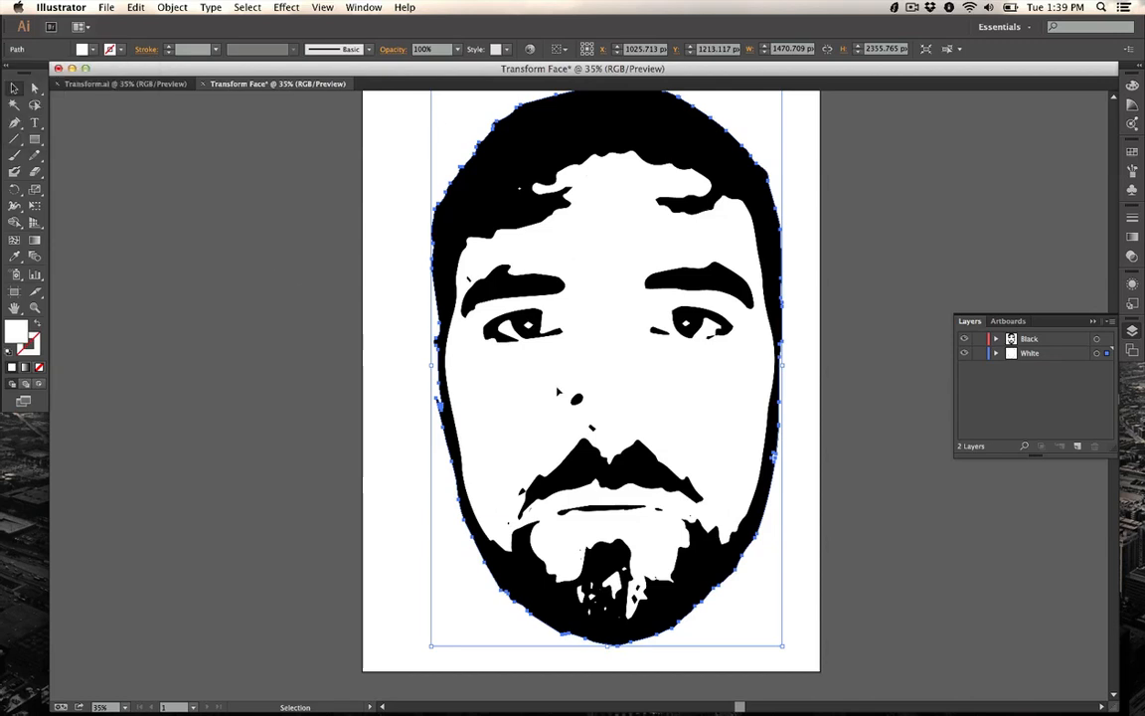
Step: Export the artwork as a Photoshop (psd) file named Transform Face.psd in the 2_Photoshop folder with default options
{"action": "left_click", "coordinate": [659, 118]}
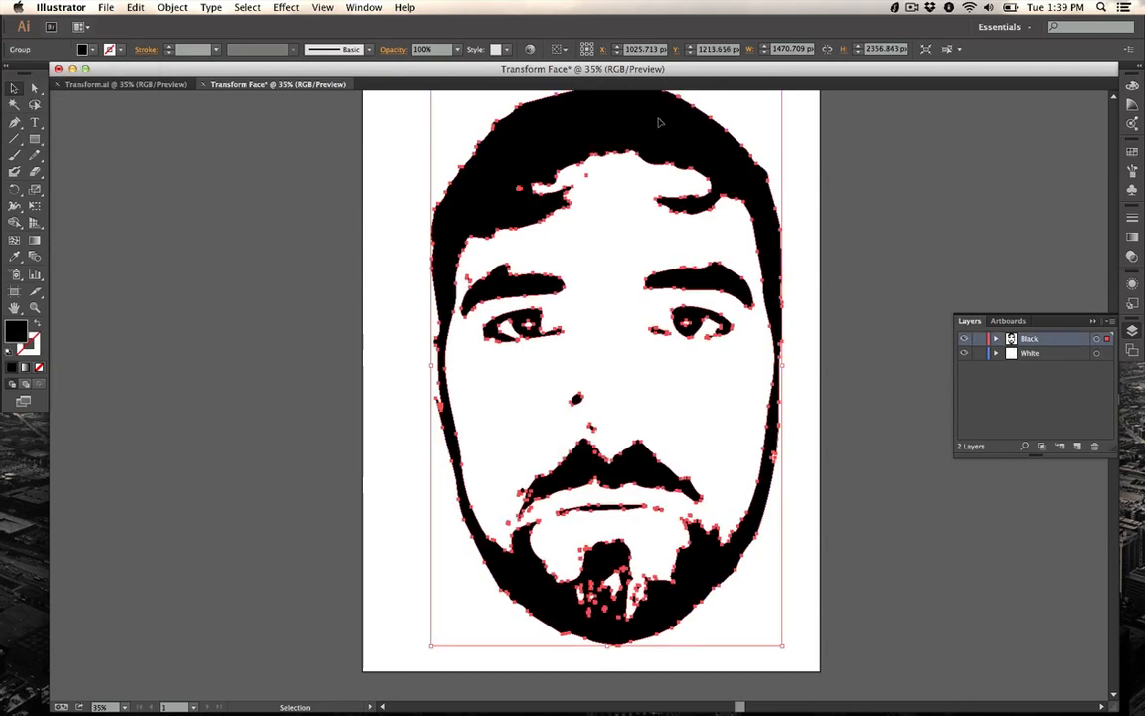
{"action": "left_click", "coordinate": [869, 397]}
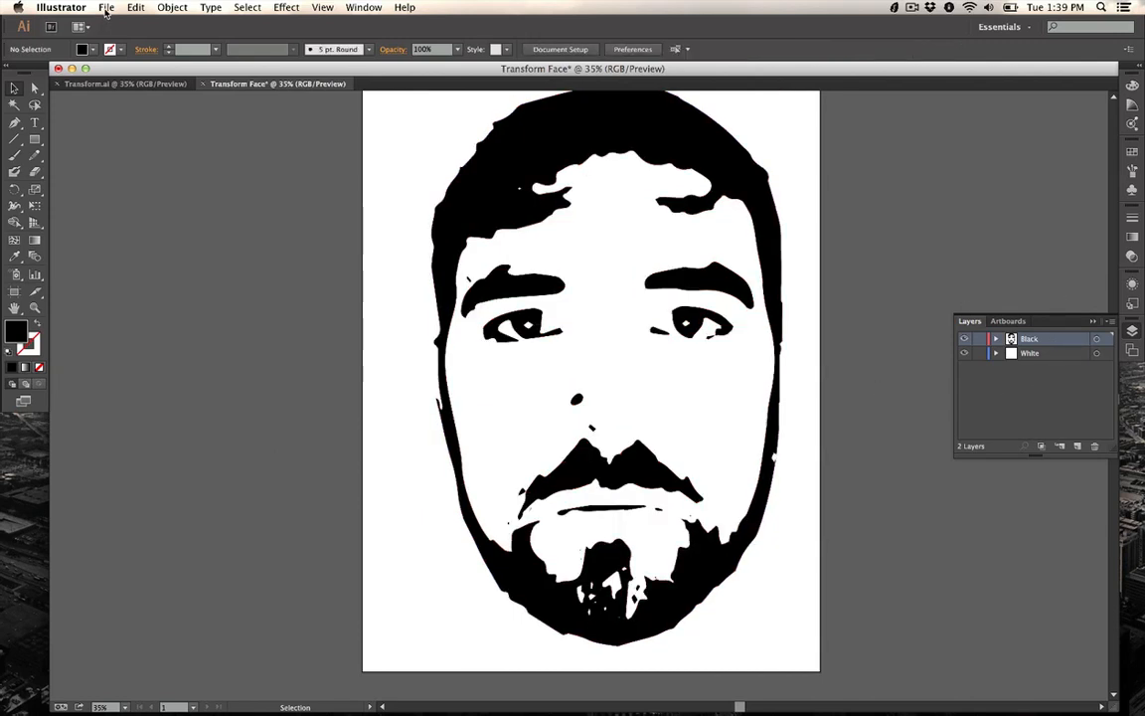
{"action": "left_click", "coordinate": [106, 8]}
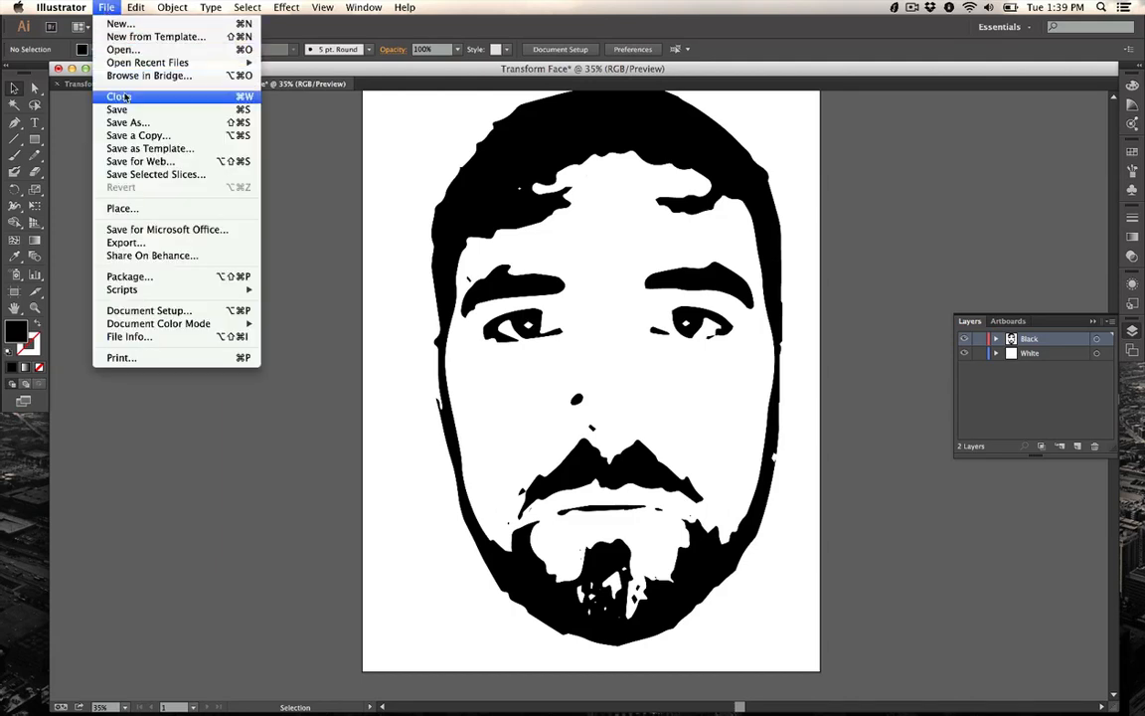
{"action": "left_click", "coordinate": [186, 244]}
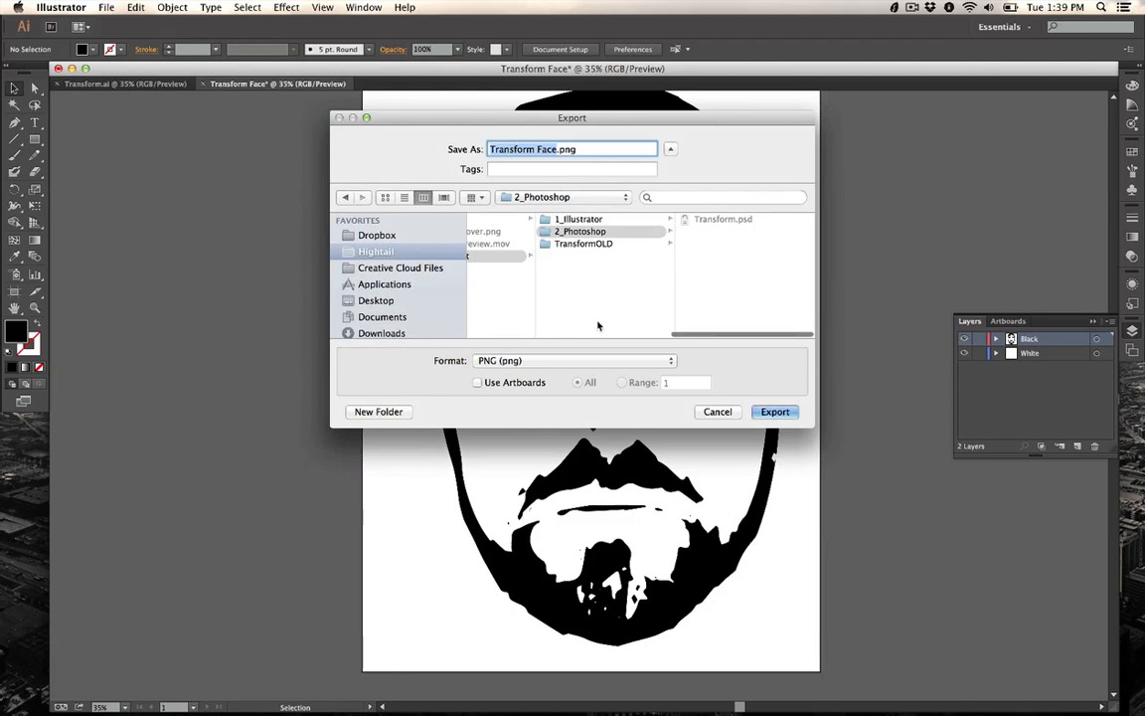
{"action": "left_click", "coordinate": [640, 364]}
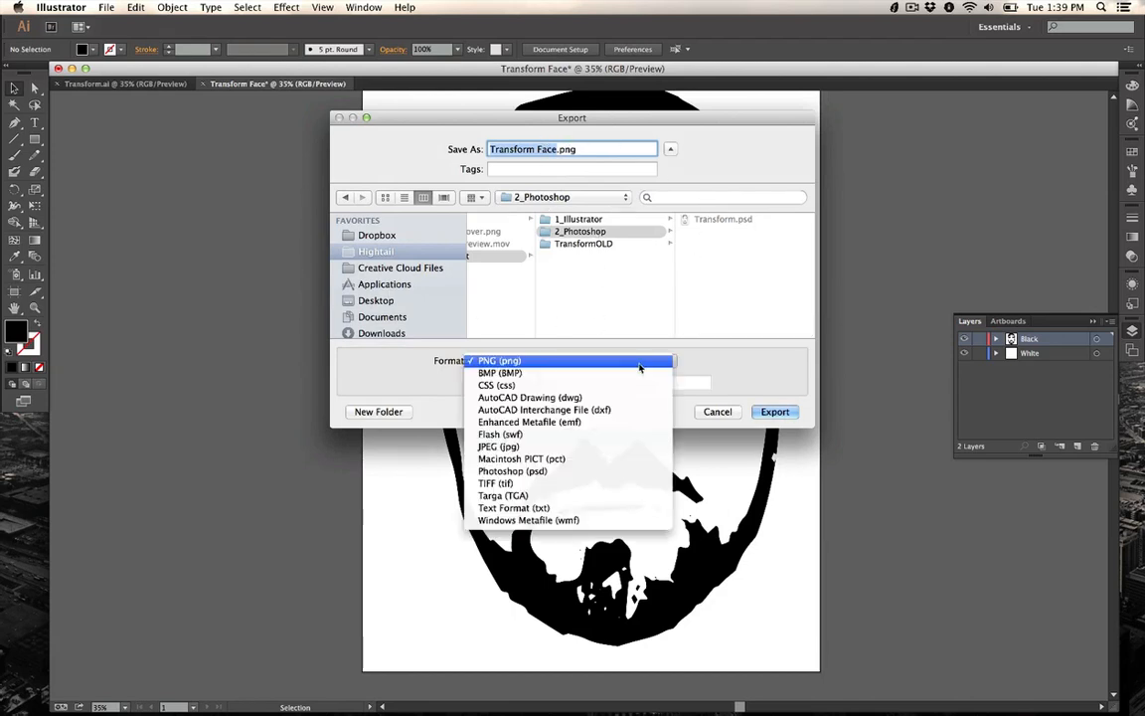
{"action": "left_click", "coordinate": [621, 472]}
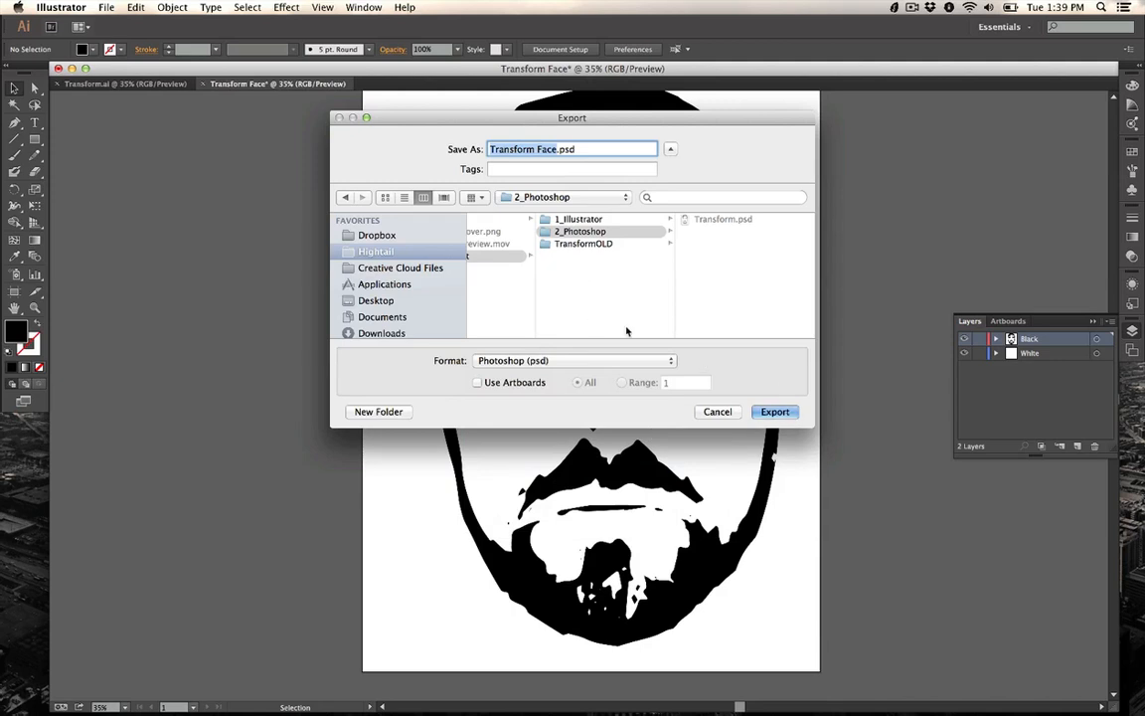
{"action": "key", "text": "Return"}
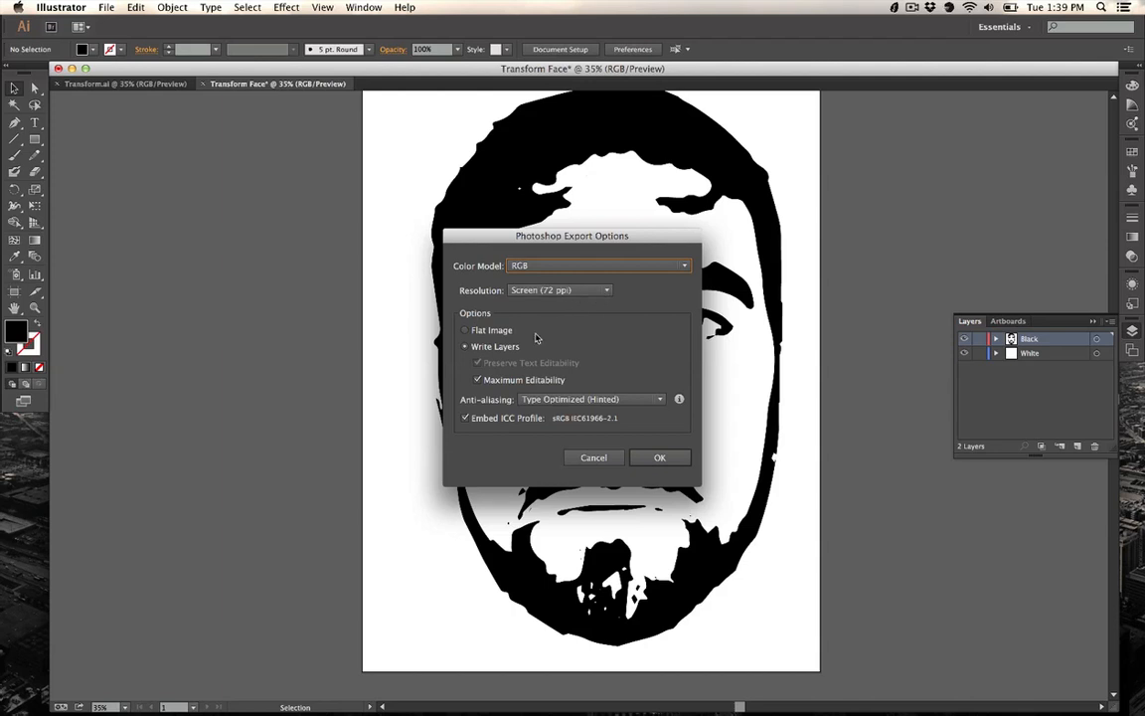
{"action": "left_click", "coordinate": [660, 457]}
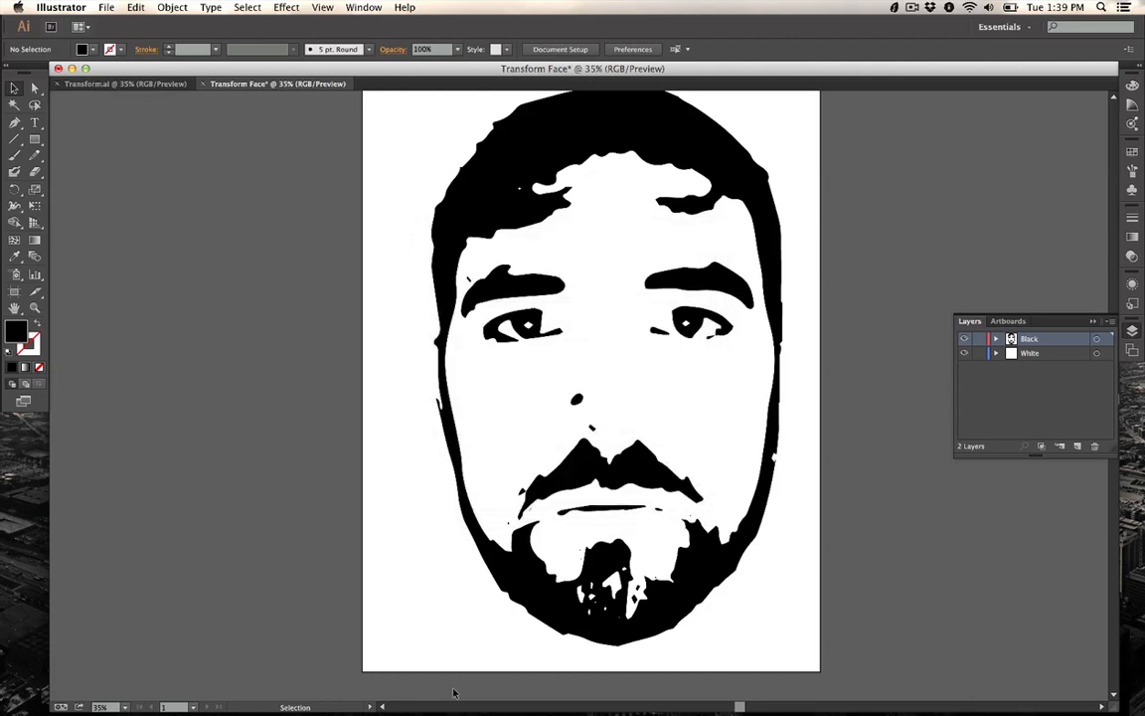
Step: Open the exported Transform Face.psd from the 2_Photoshop folder in Photoshop and select the White layer
{"action": "mouse_move", "coordinate": [421, 707]}
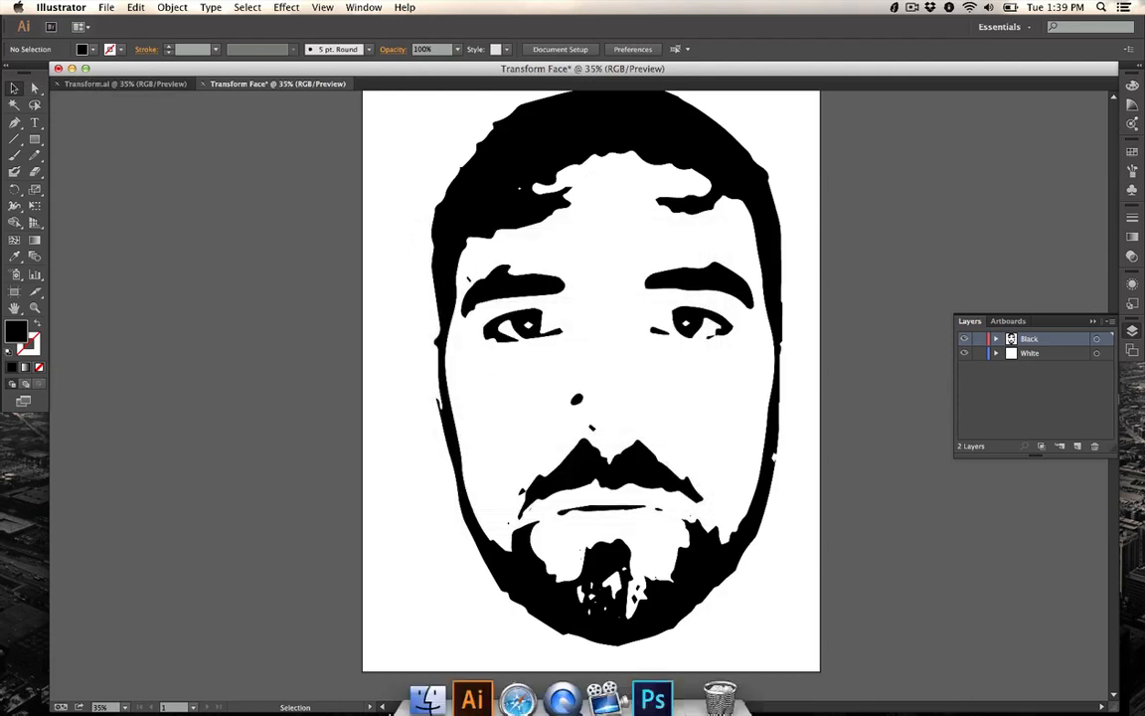
{"action": "left_click", "coordinate": [421, 686]}
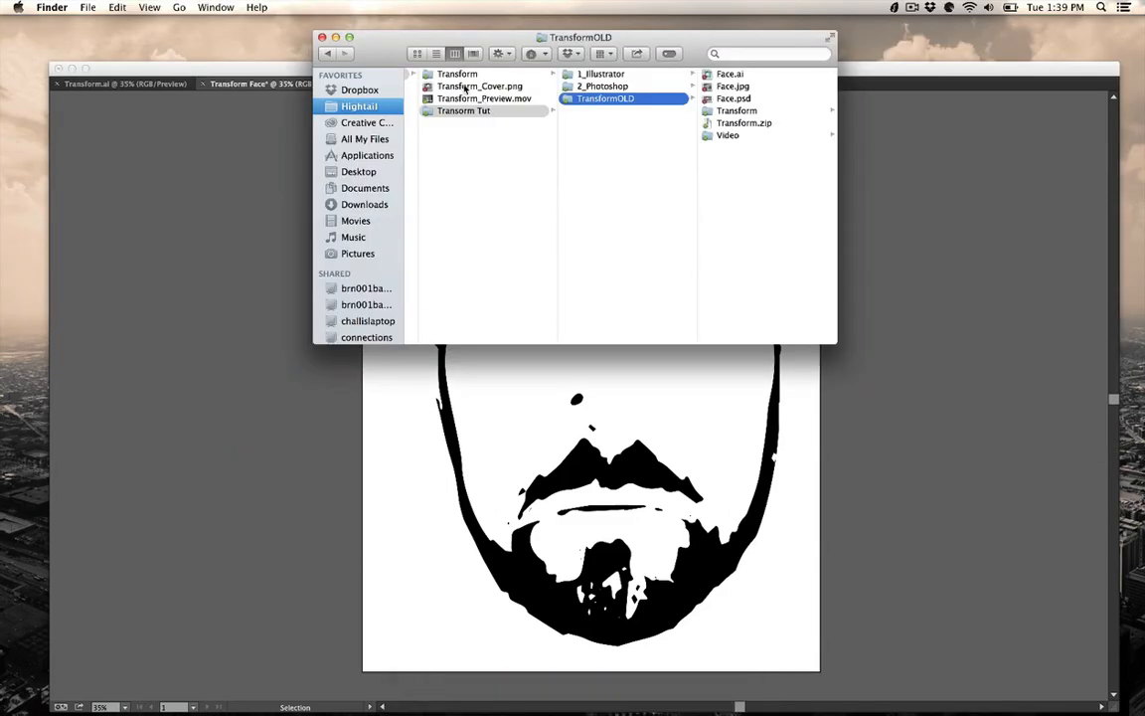
{"action": "left_click", "coordinate": [601, 87]}
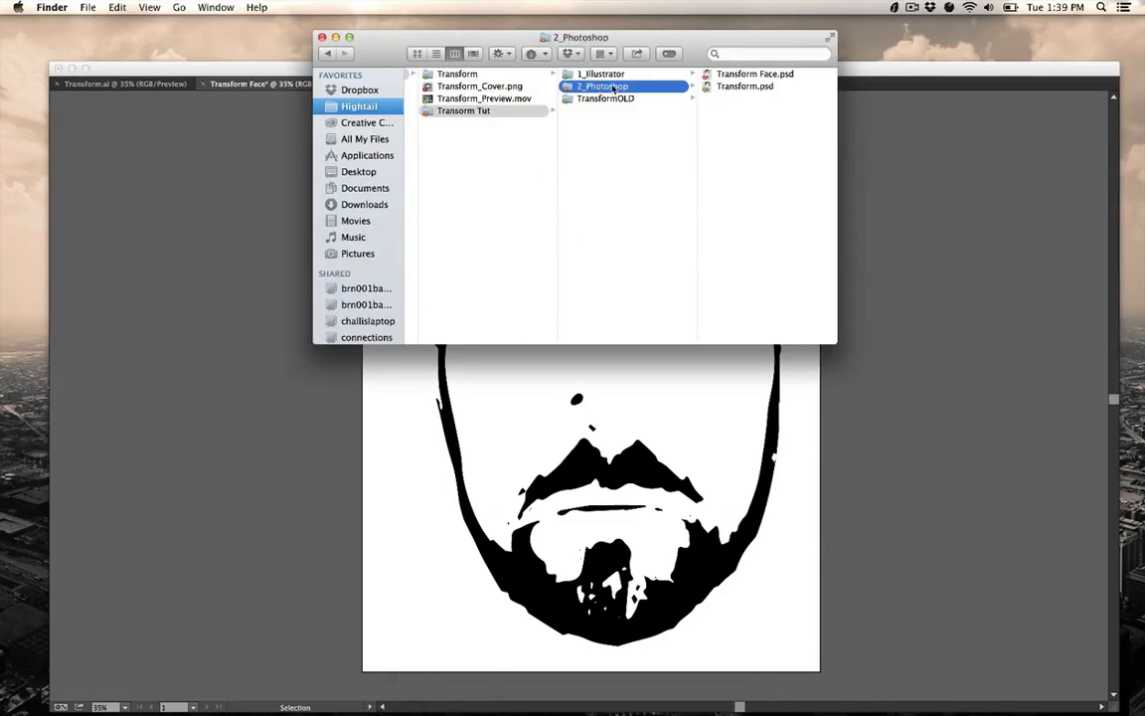
{"action": "left_click", "coordinate": [735, 76]}
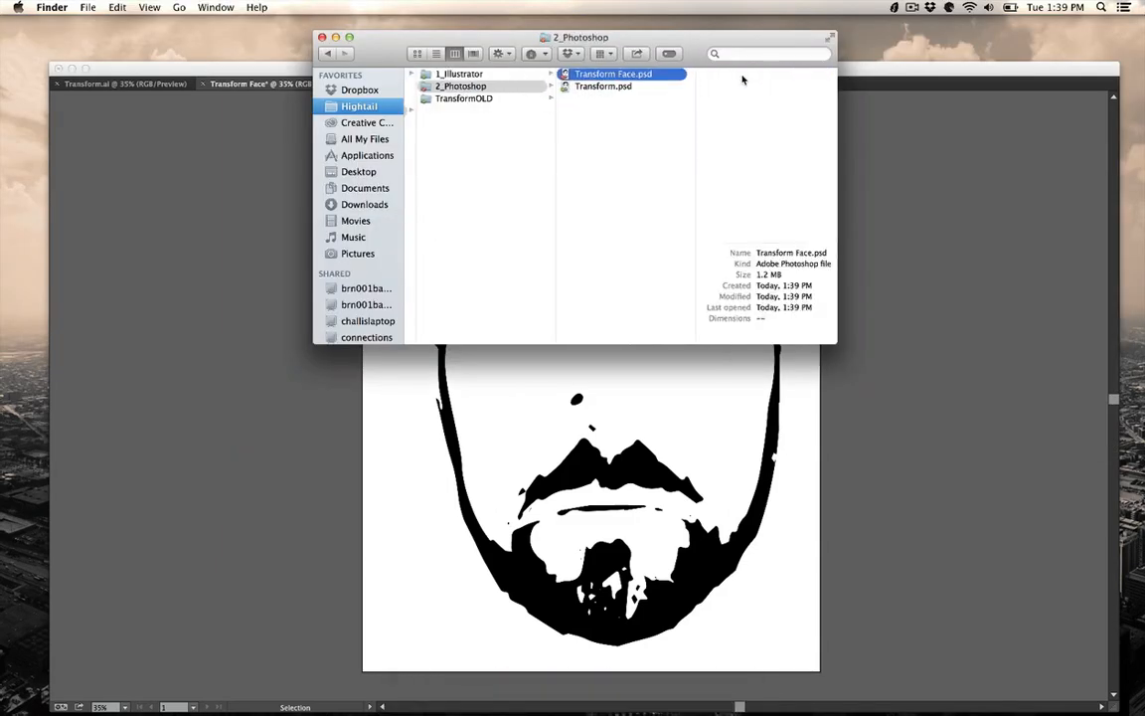
{"action": "double_click", "coordinate": [622, 78]}
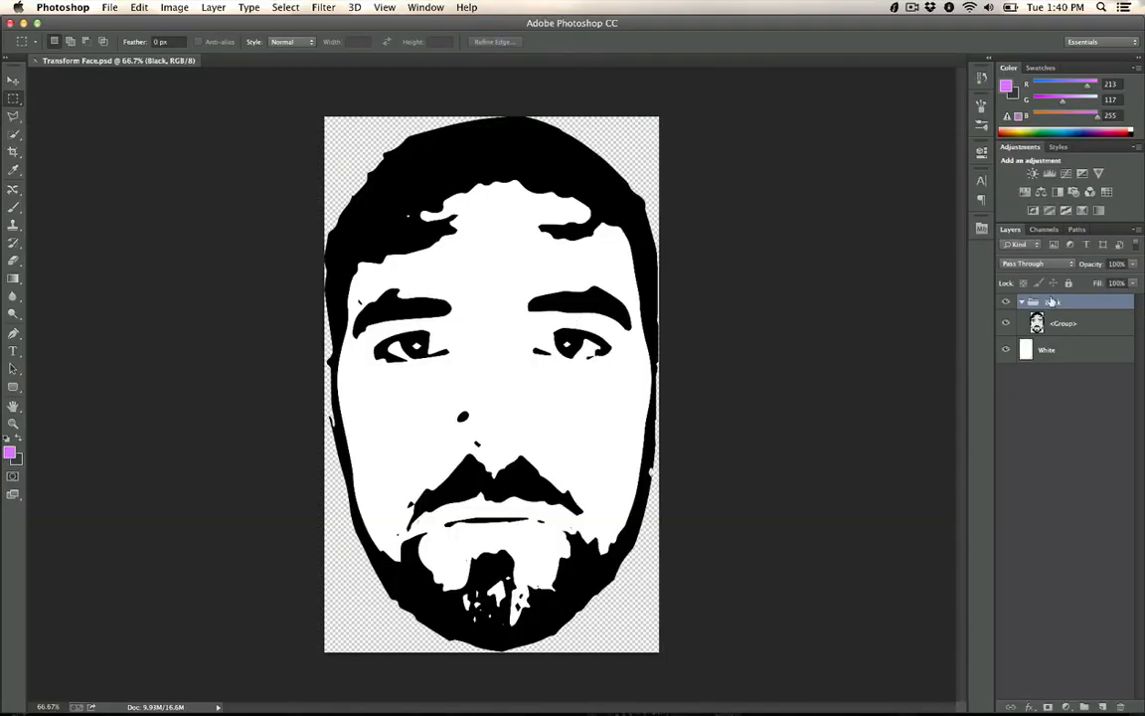
{"action": "left_click", "coordinate": [1050, 352]}
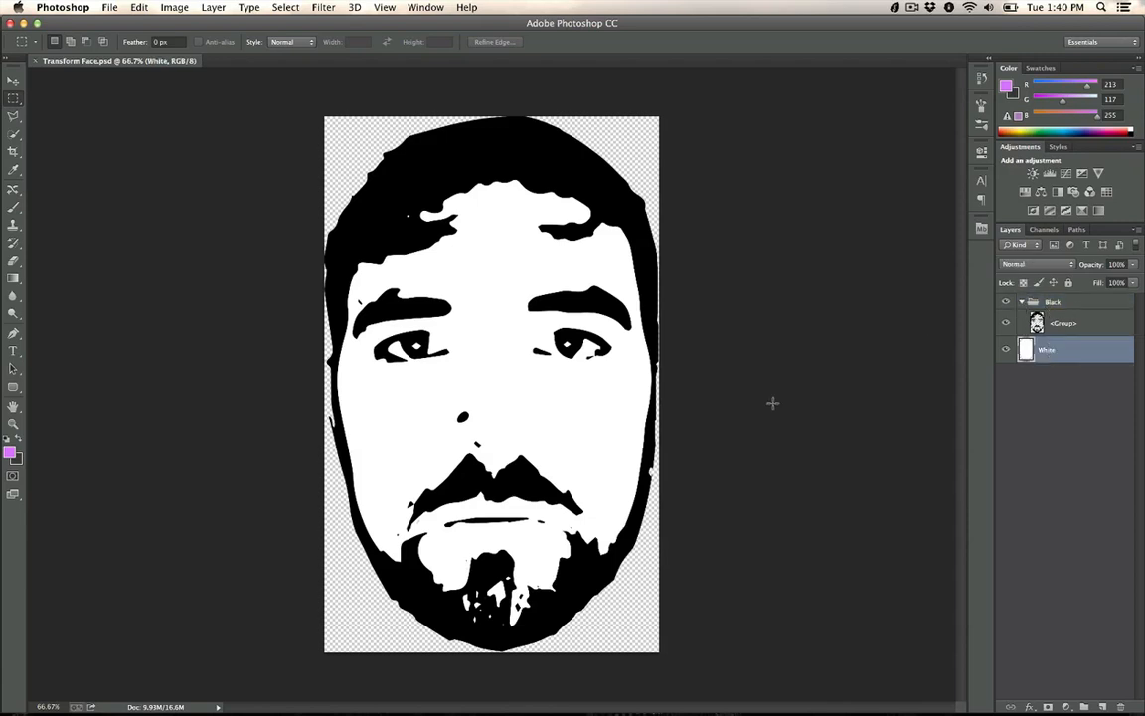